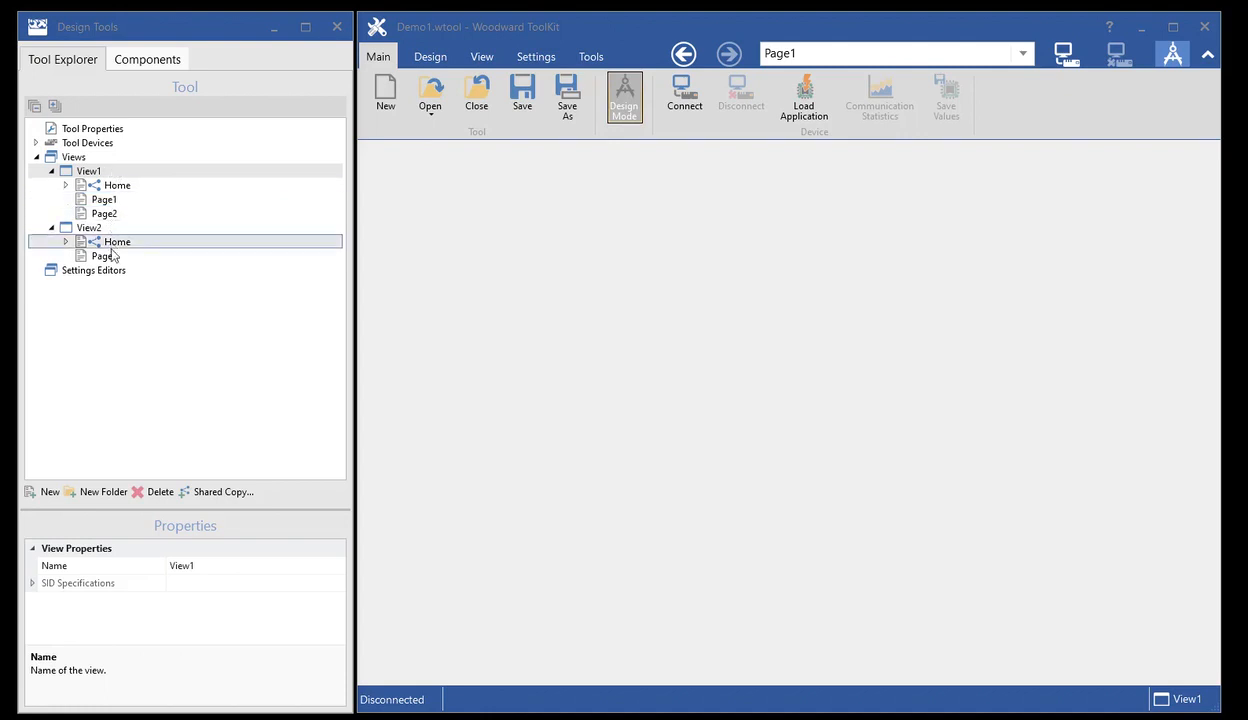
# Step: Add a subpage under View1's Page1 and name it Page1.1
pyautogui.click(106, 200)
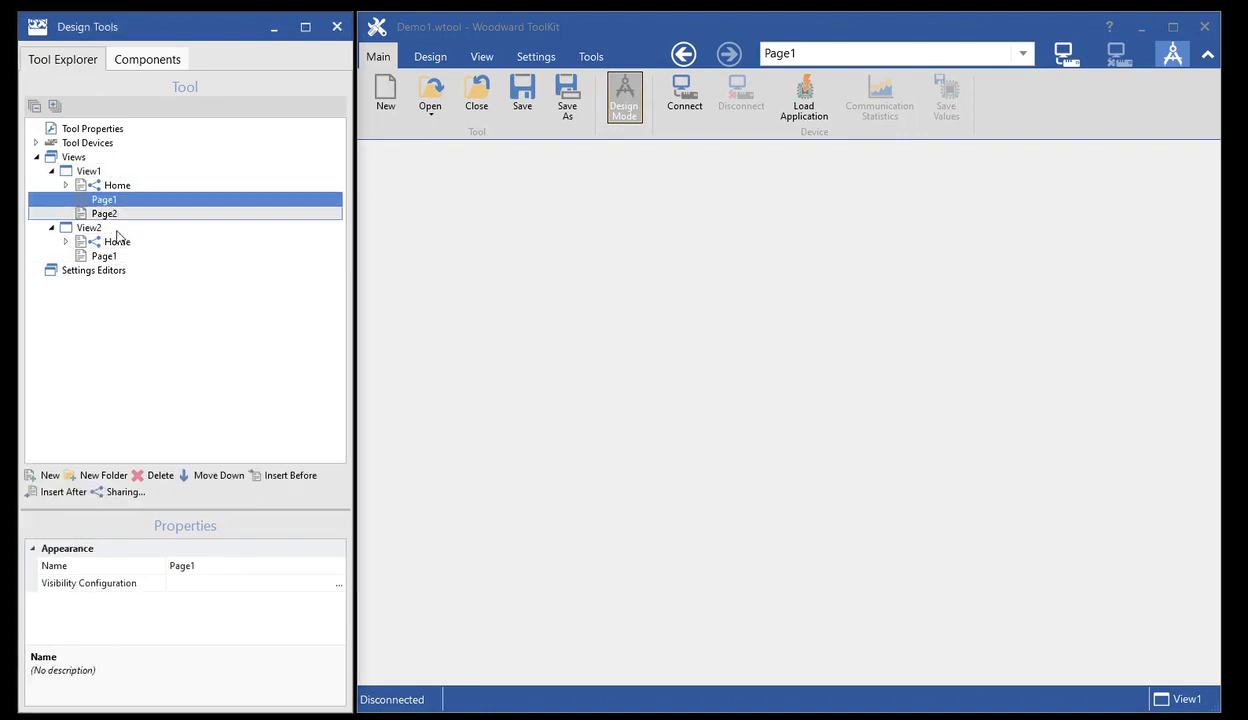
pyautogui.click(47, 478)
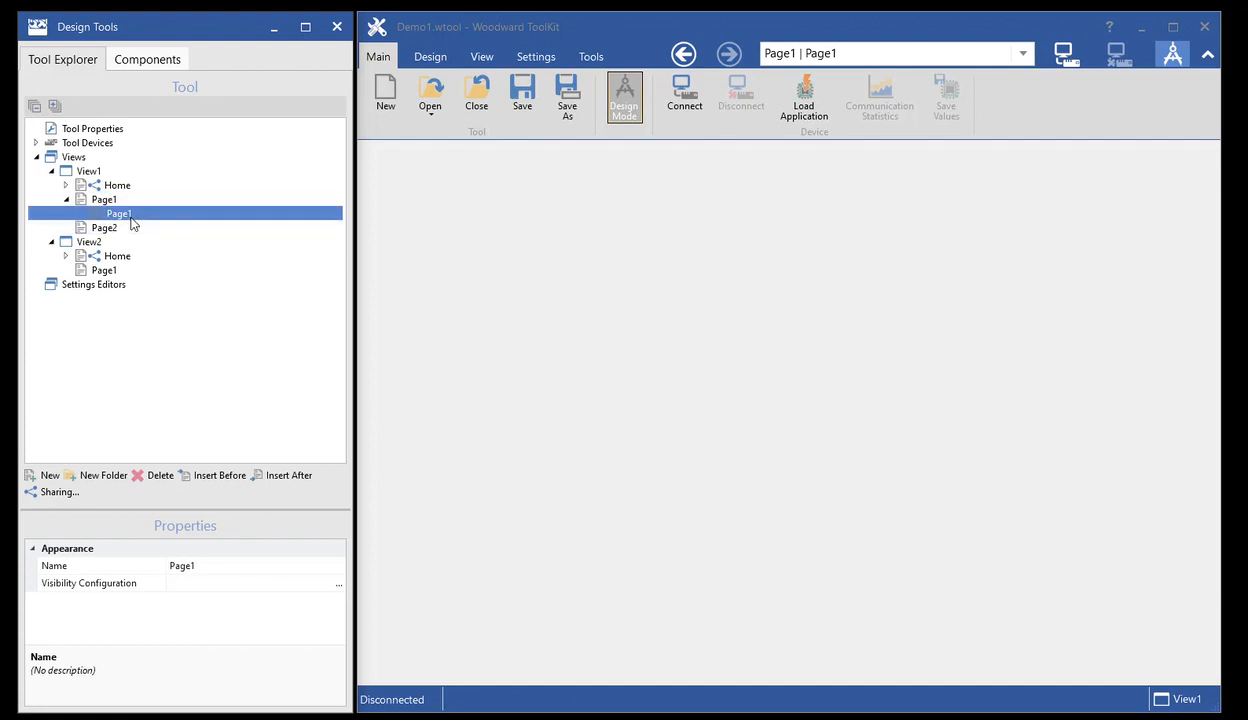
pyautogui.click(216, 566)
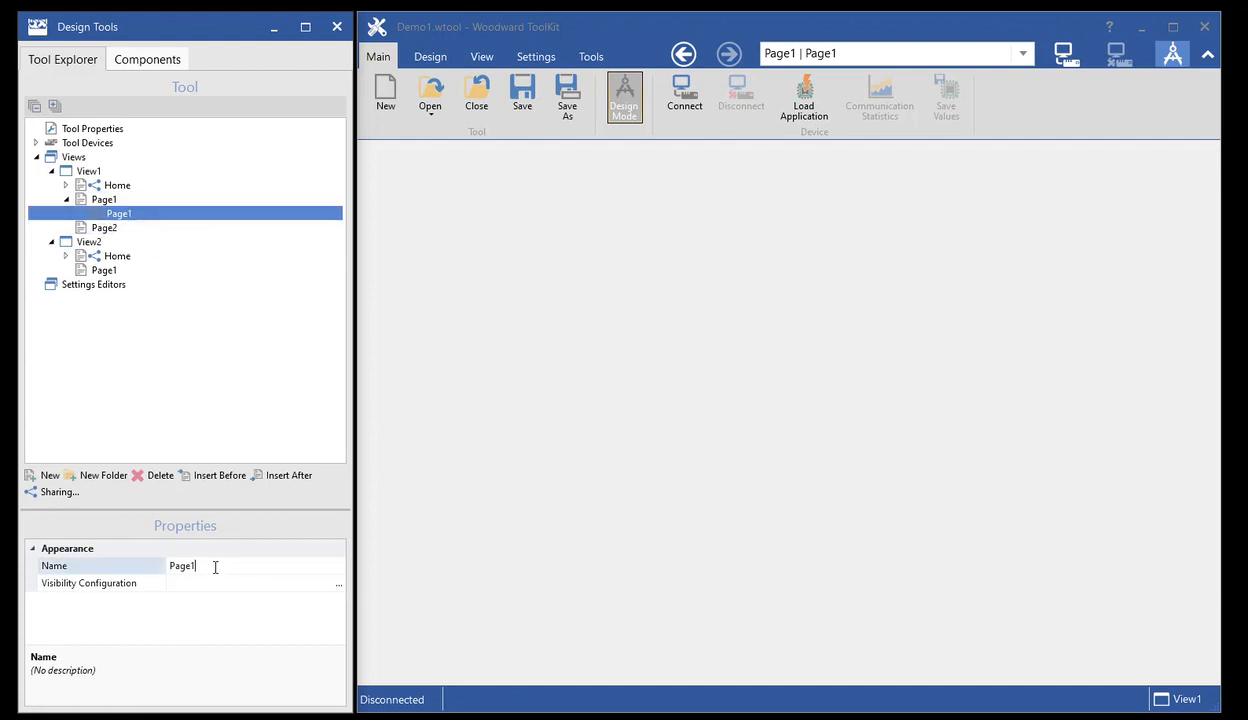
pyautogui.write('.1')
# Step: Add a subpage under Page1.1 and name it Page1.1.1
pyautogui.click(46, 476)
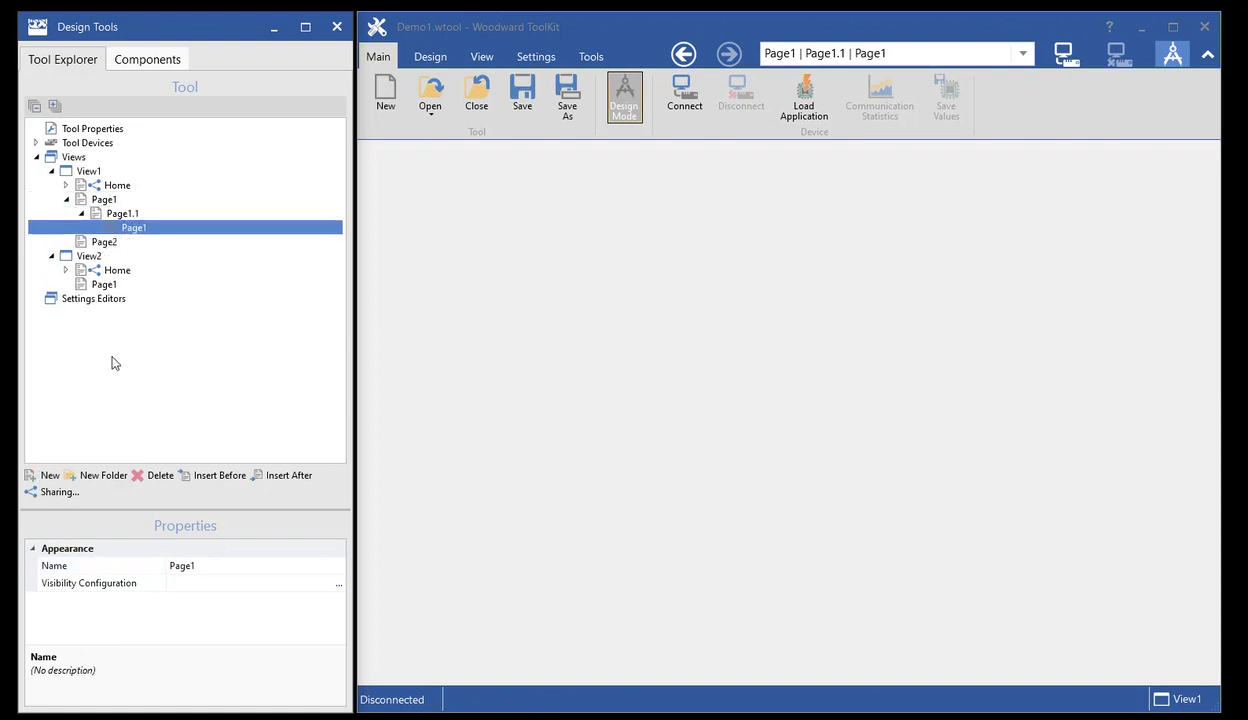
pyautogui.click(209, 566)
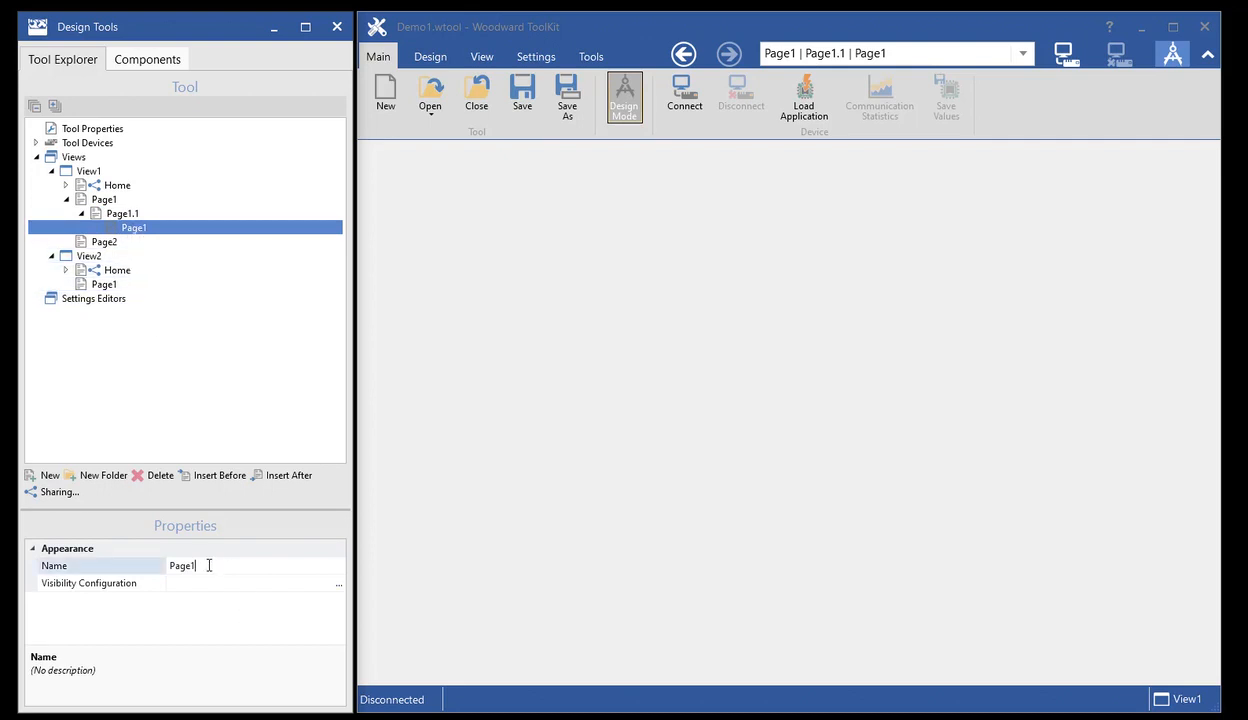
pyautogui.write('.1.1')
# Step: Add a new folder directly under View1 and another new folder inside View1's Page1
pyautogui.click(100, 172)
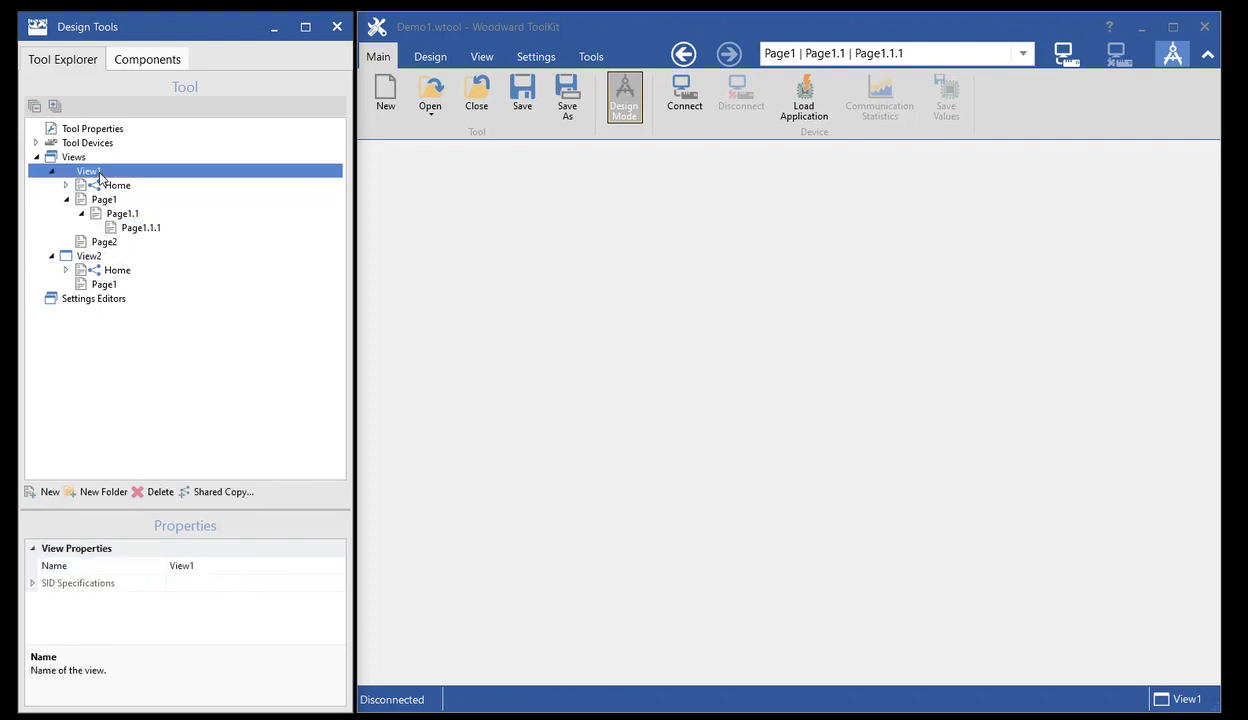
pyautogui.click(101, 494)
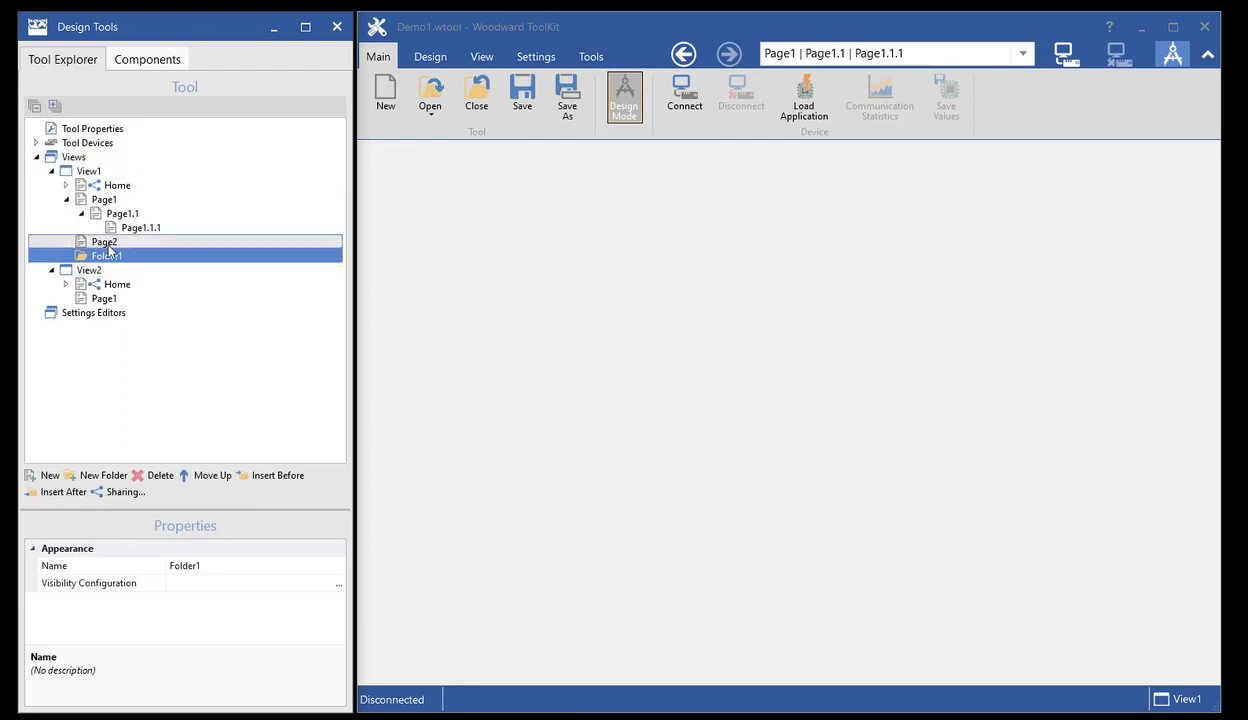
pyautogui.click(105, 200)
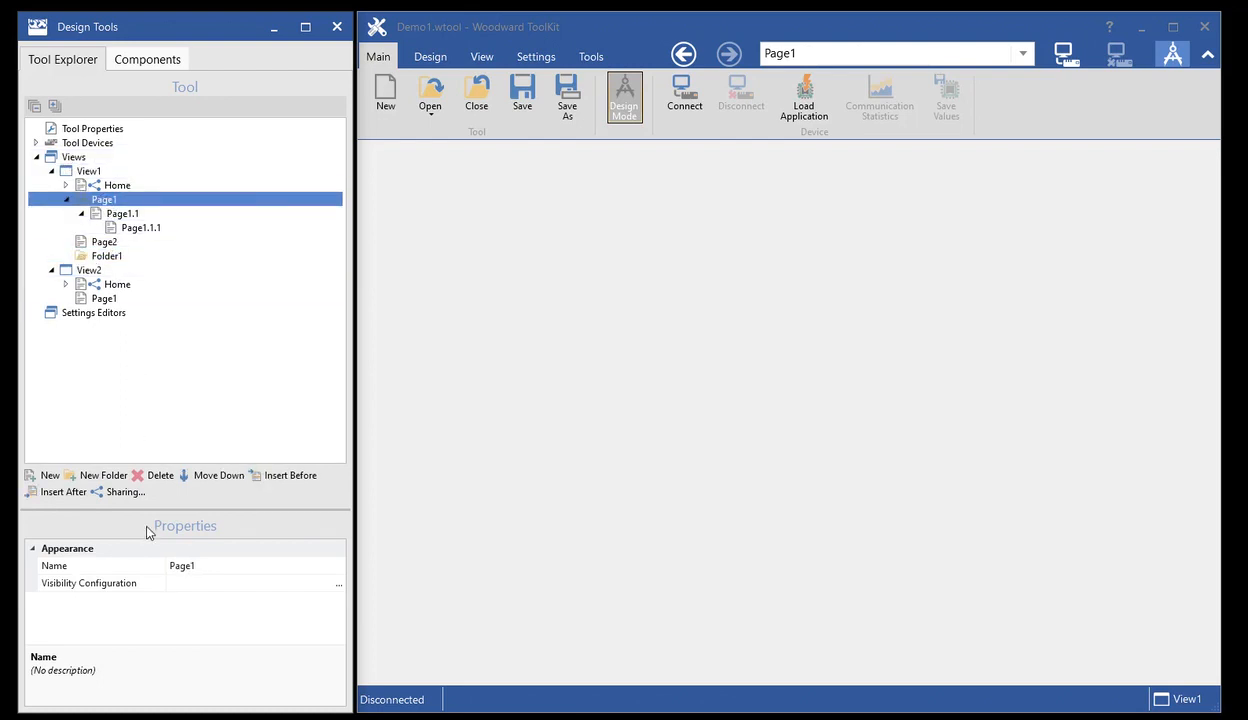
pyautogui.click(100, 476)
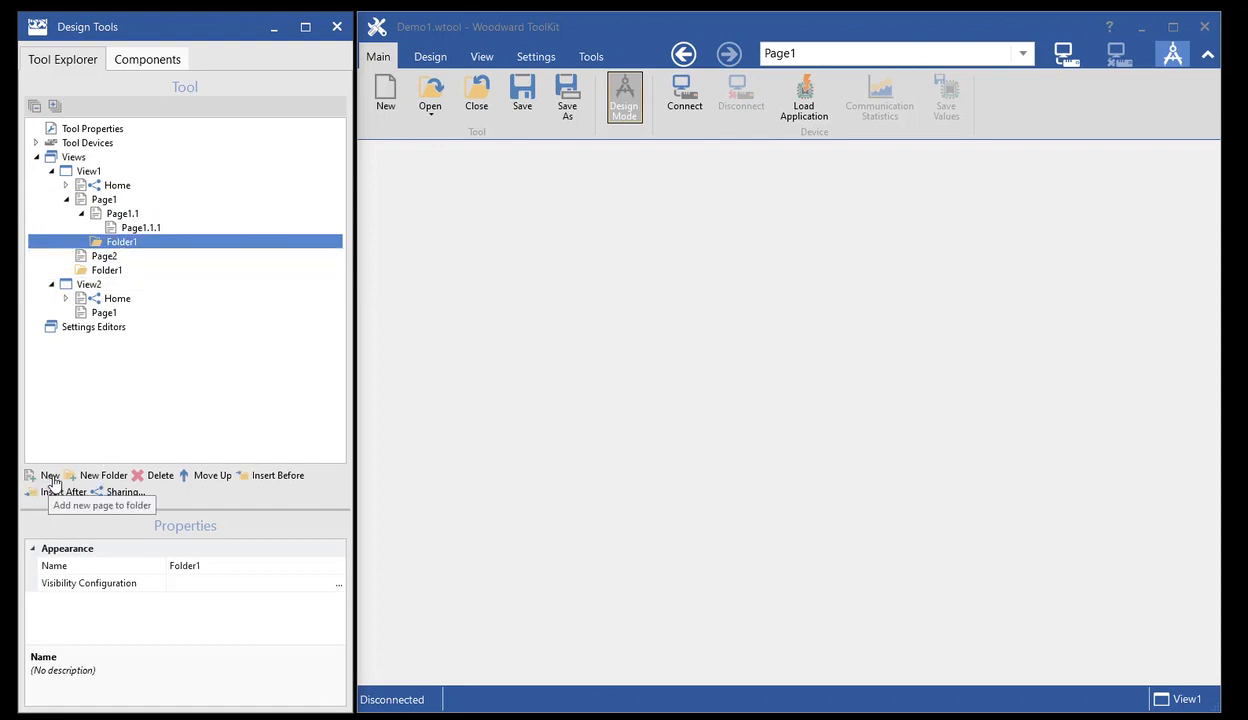
# Step: Add a nested folder inside Page1's Folder1 and name it Folder1.1
pyautogui.click(91, 478)
pyautogui.click(245, 568)
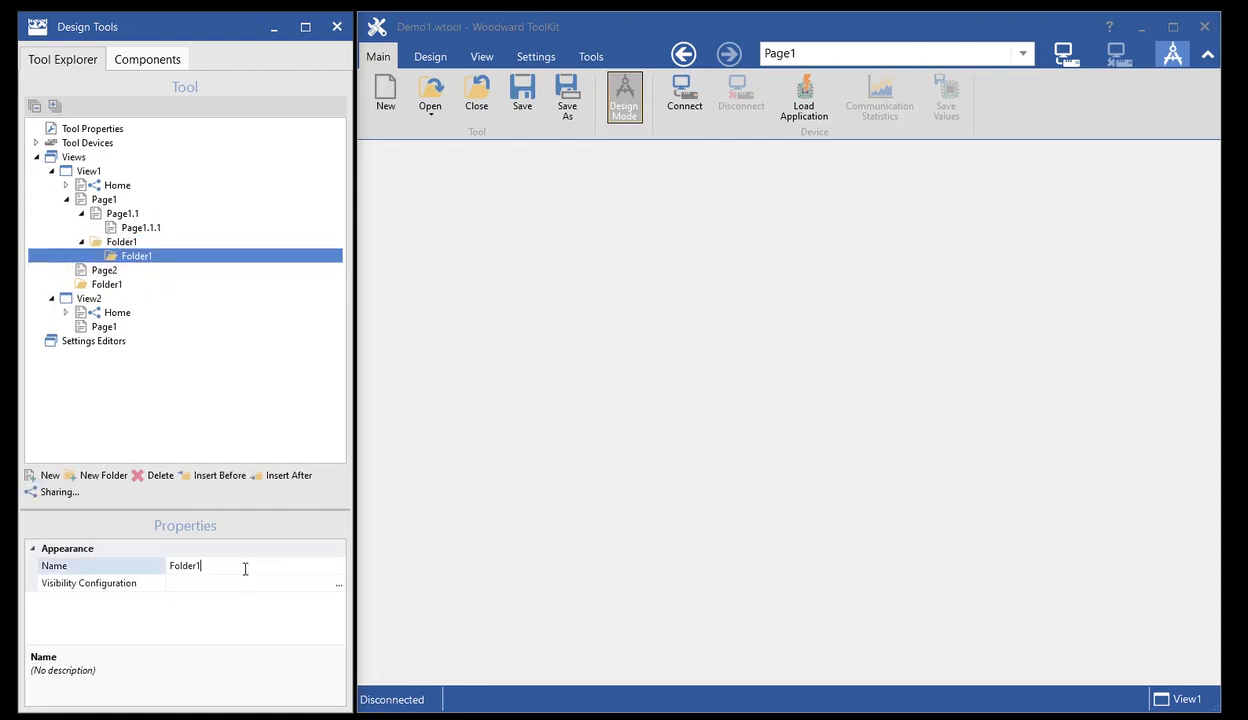
pyautogui.write('.1')
# Step: Add a new page to Page1's Folder1 and another new page to the Folder1 directly under View1
pyautogui.click(134, 240)
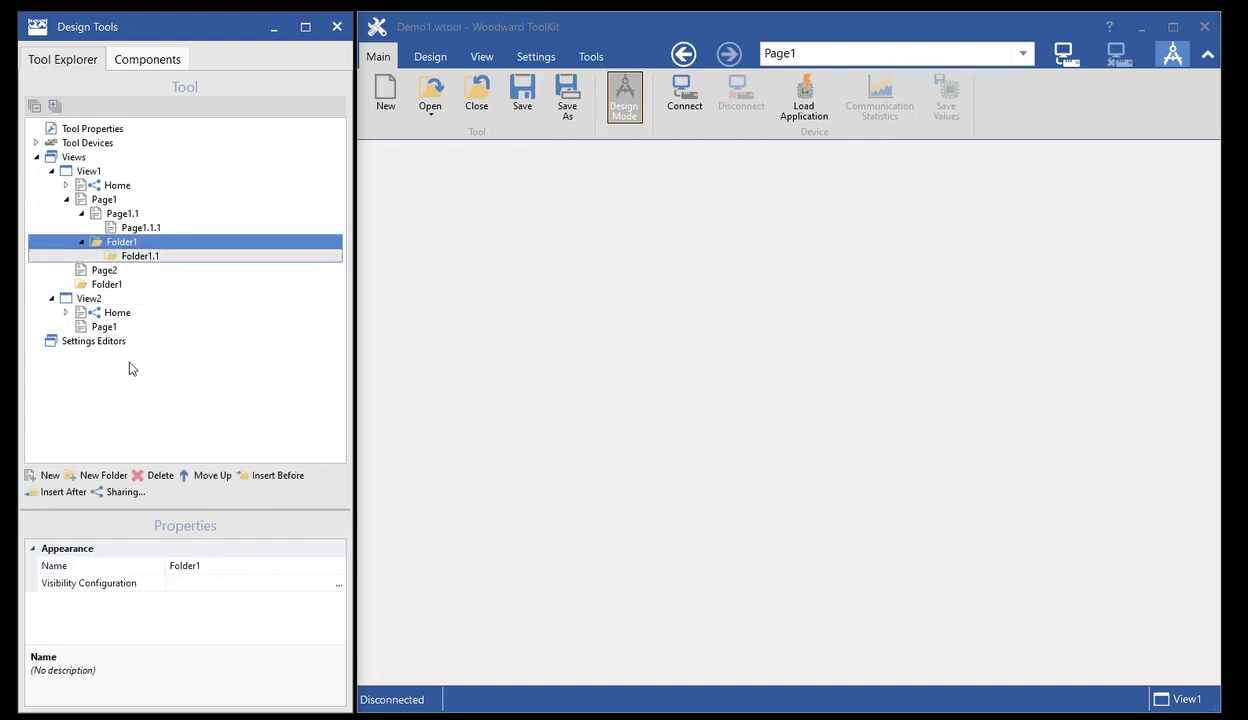
pyautogui.click(49, 474)
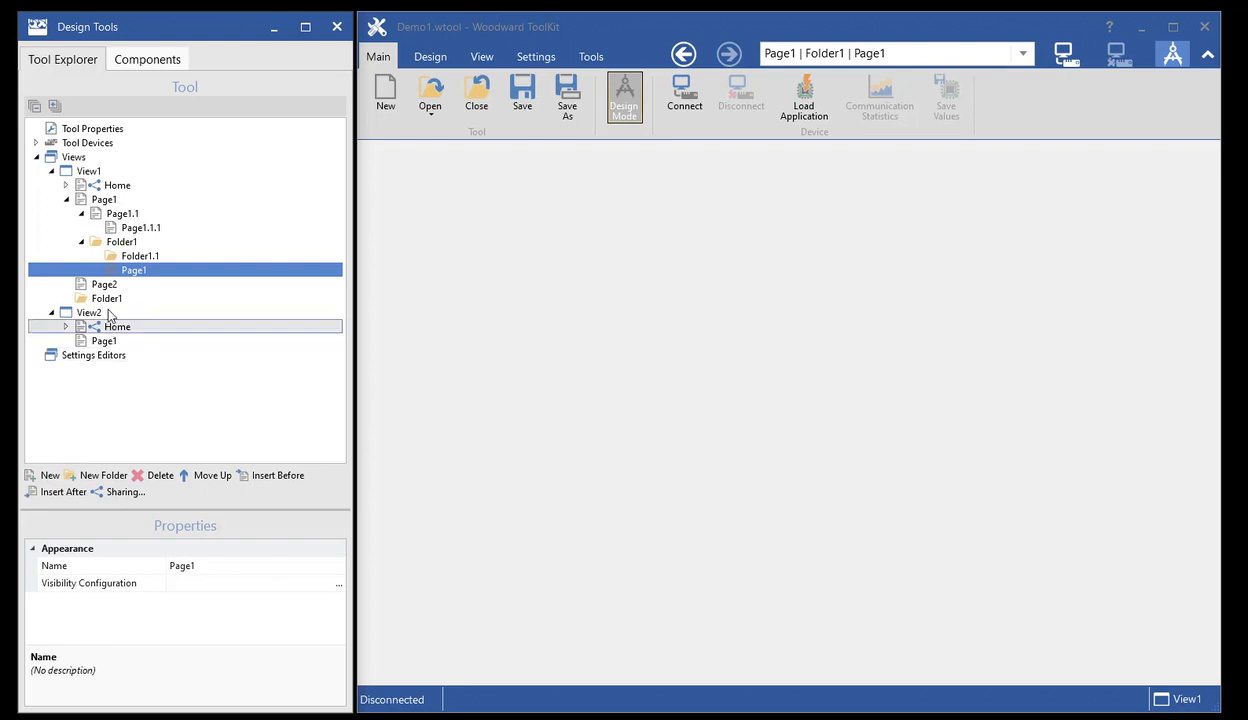
pyautogui.click(106, 298)
pyautogui.click(48, 475)
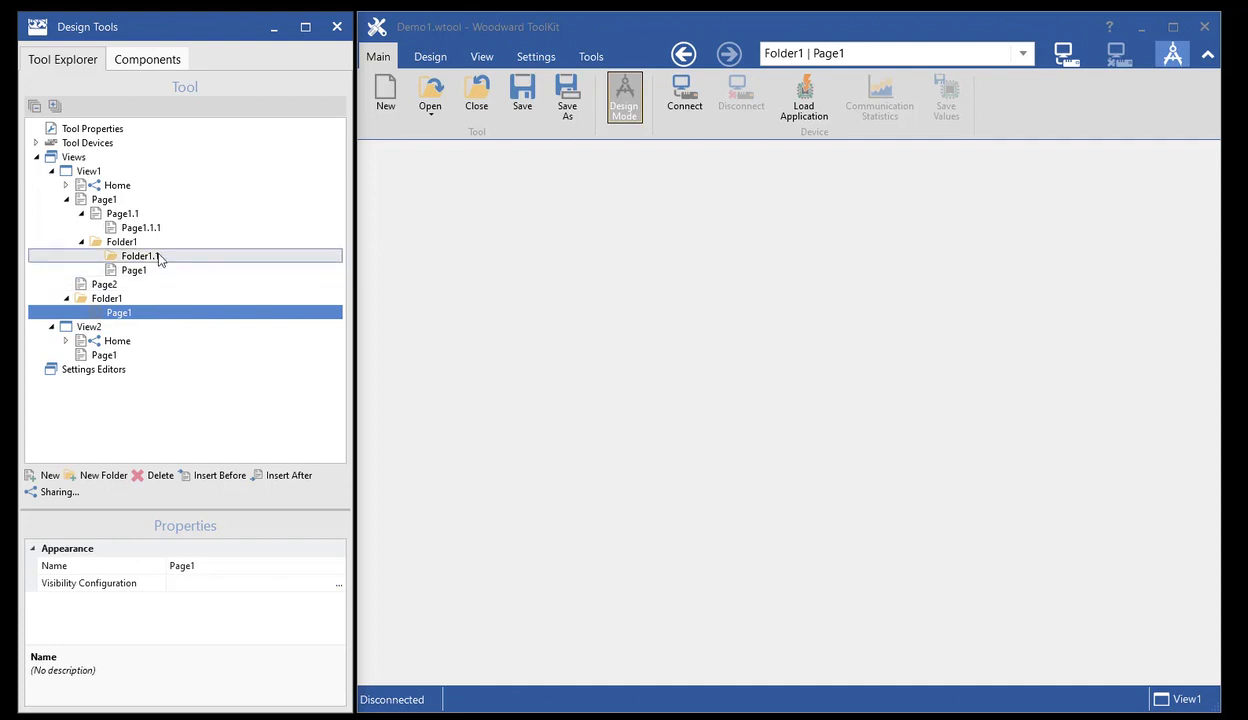
# Step: Move View1's top-level Folder1 up above Page1 and back down below Page2, with the branches collapsed during the move
pyautogui.click(66, 200)
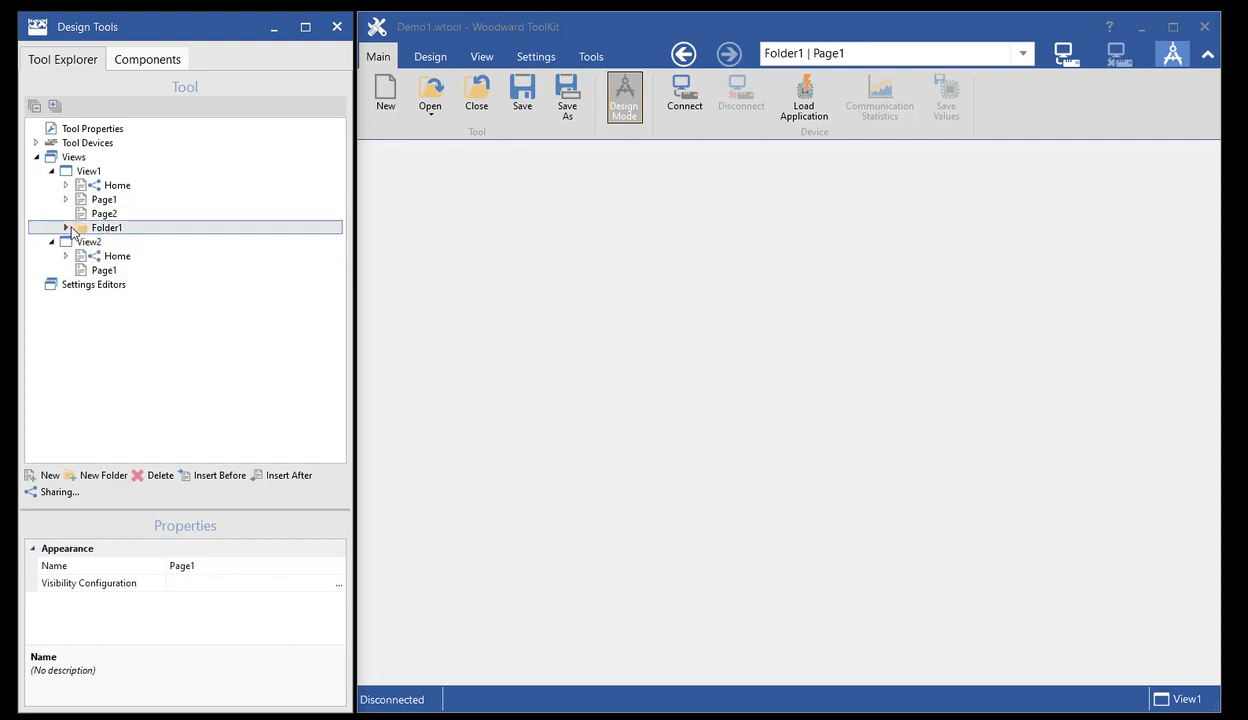
pyautogui.click(67, 228)
pyautogui.click(113, 232)
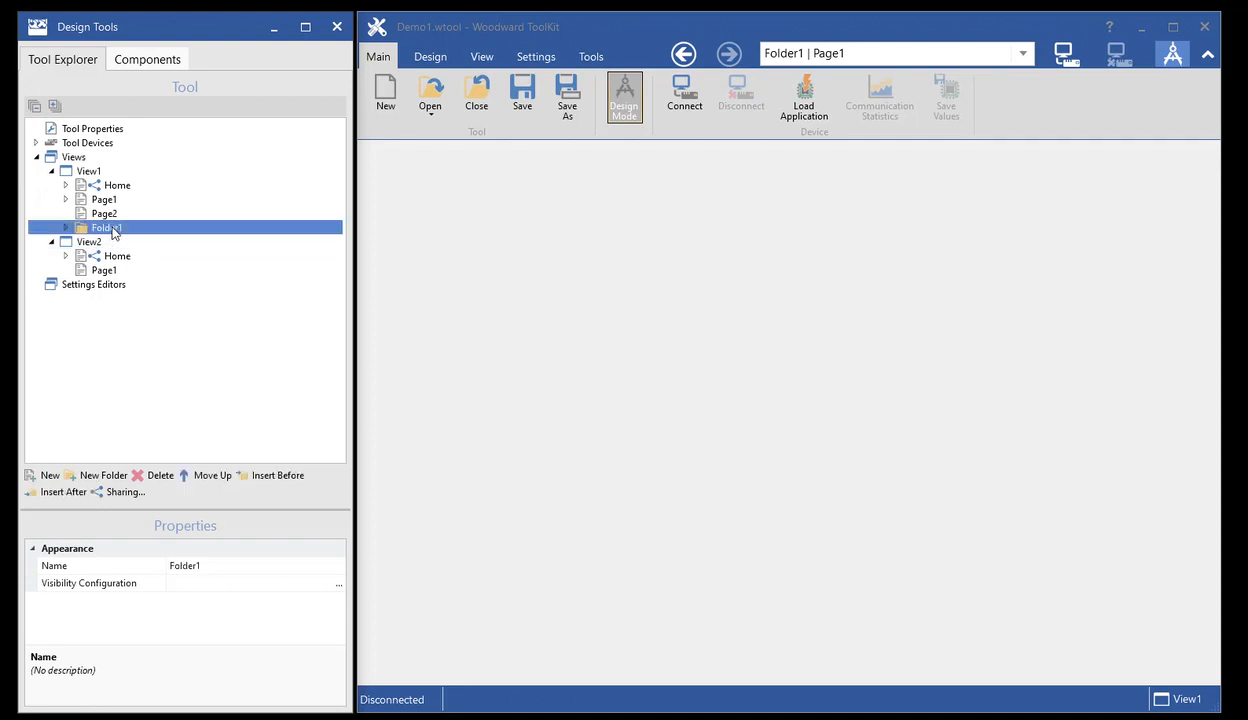
pyautogui.click(201, 478)
pyautogui.click(201, 479)
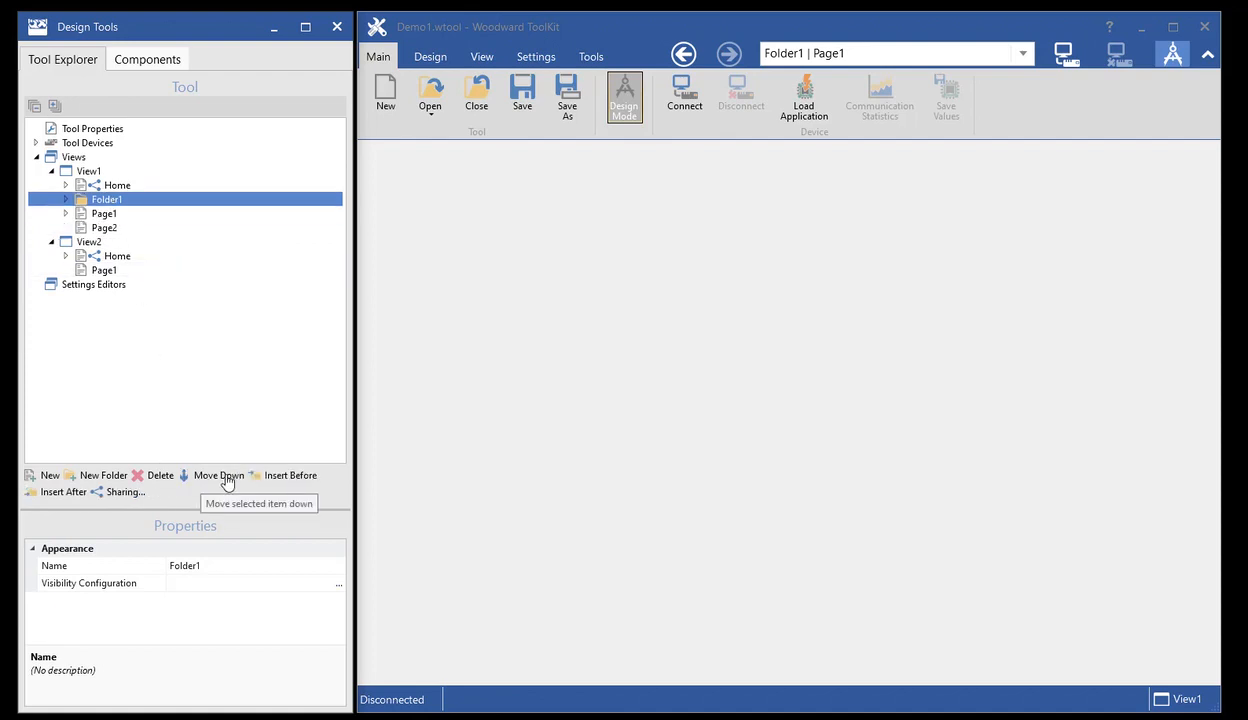
pyautogui.click(212, 479)
pyautogui.click(259, 477)
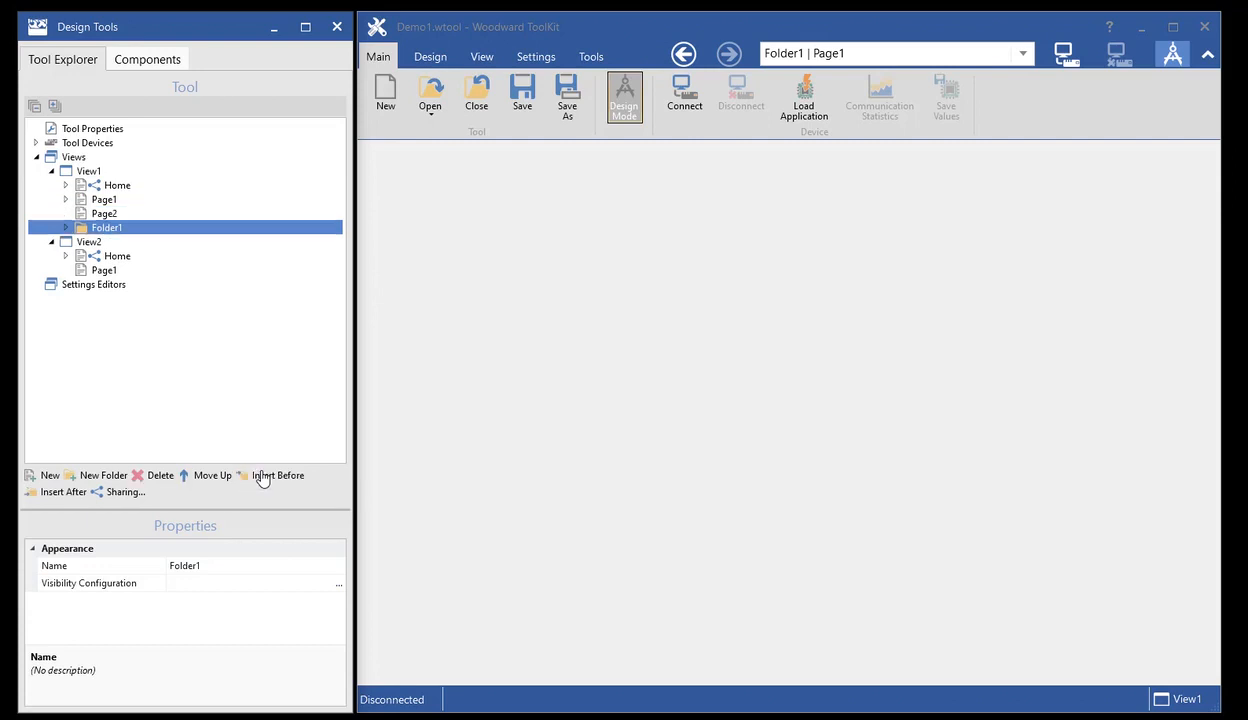
pyautogui.click(66, 228)
pyautogui.click(66, 200)
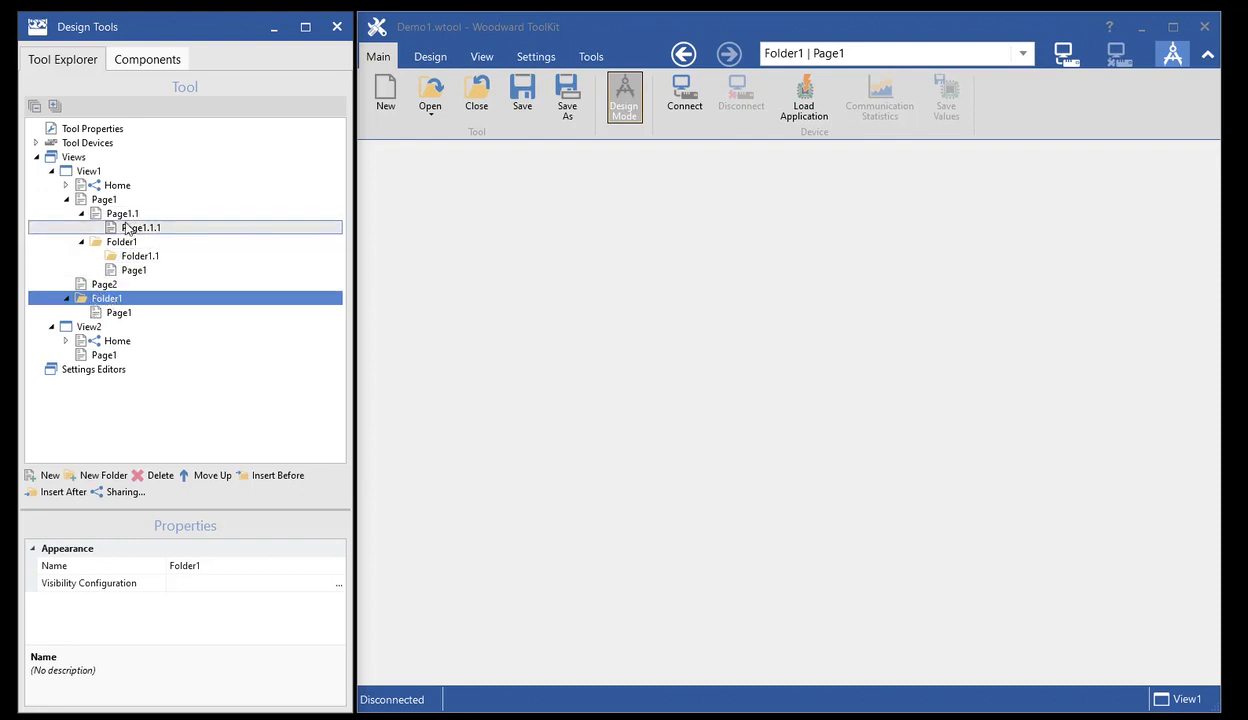
# Step: Cut the top-level Folder1 from View1 and paste it into View2
pyautogui.rightClick(110, 304)
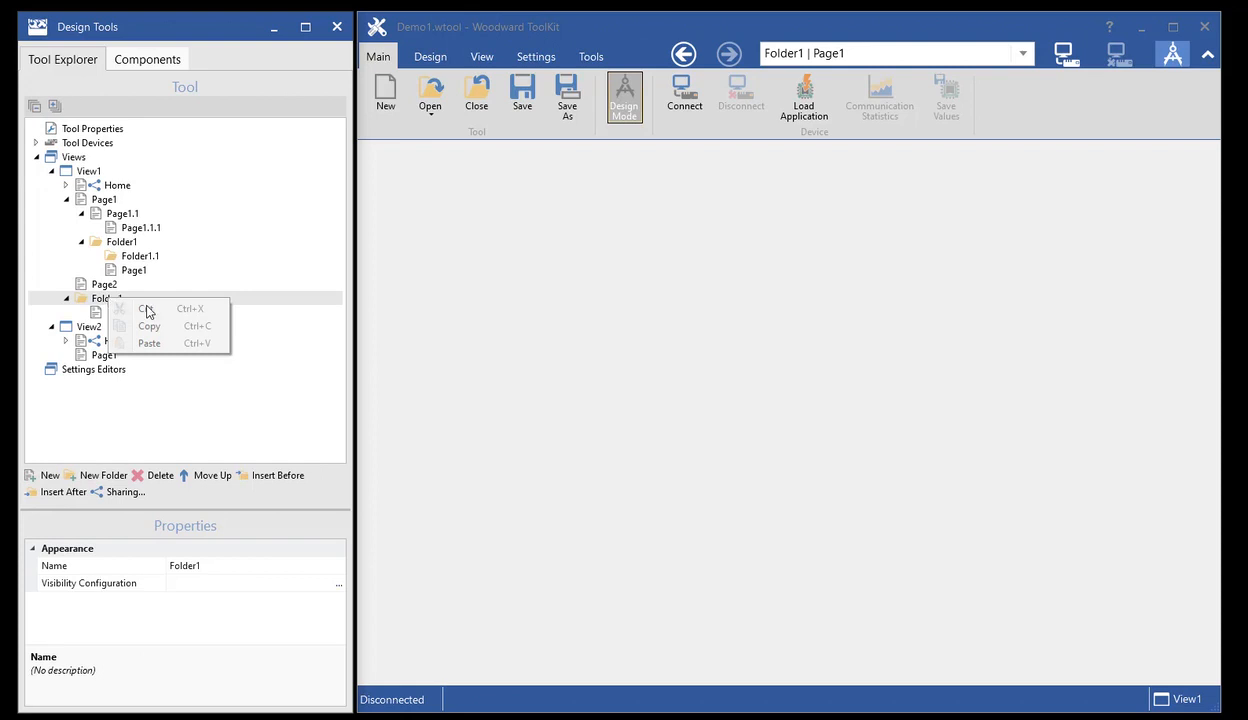
pyautogui.click(95, 304)
pyautogui.rightClick(95, 304)
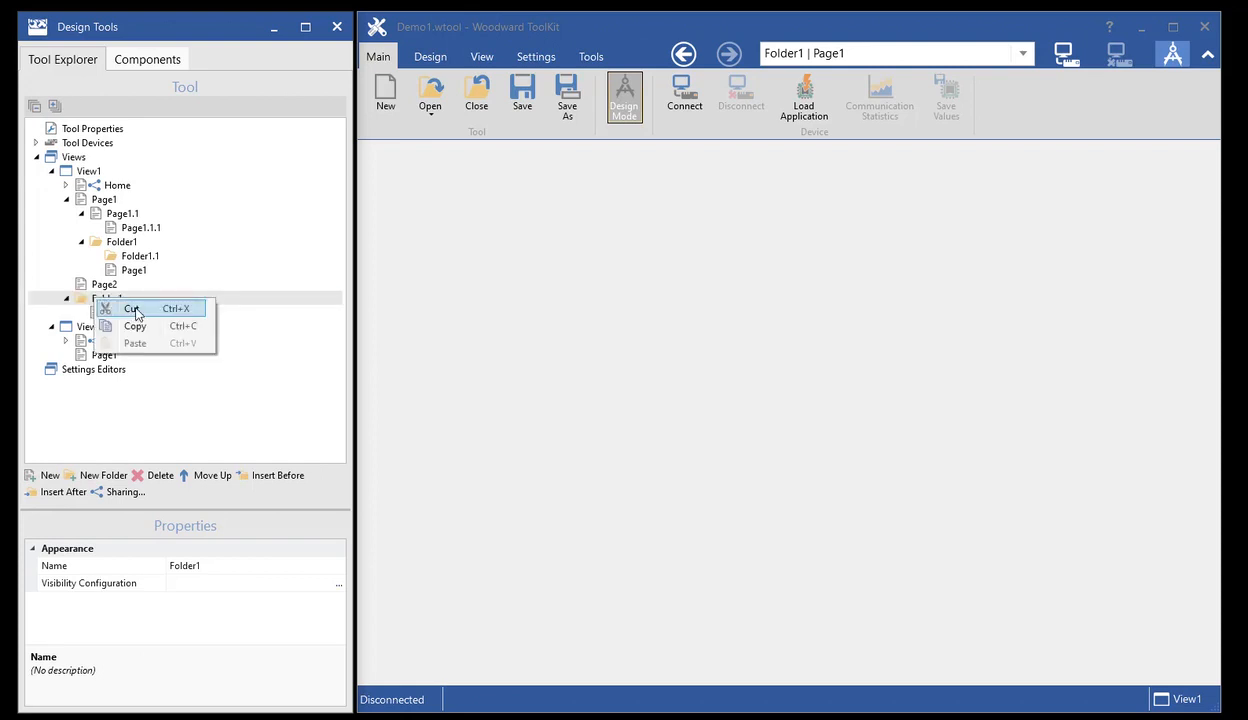
pyautogui.click(136, 313)
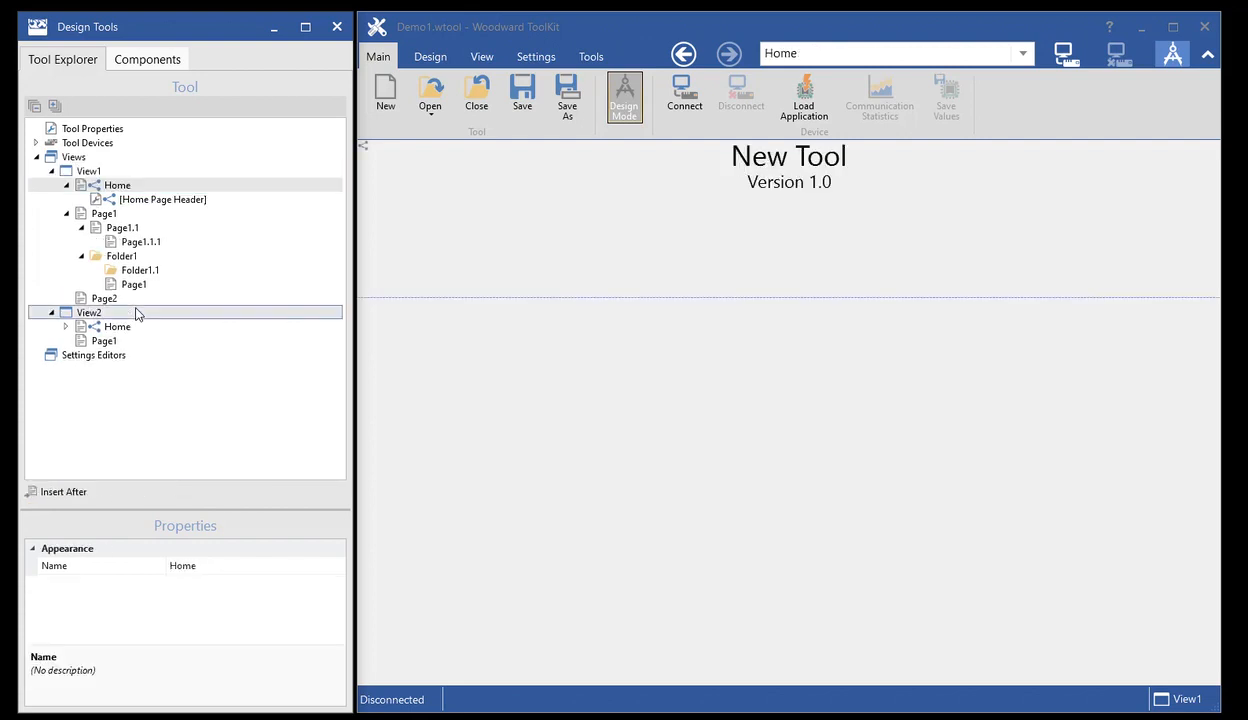
pyautogui.click(100, 344)
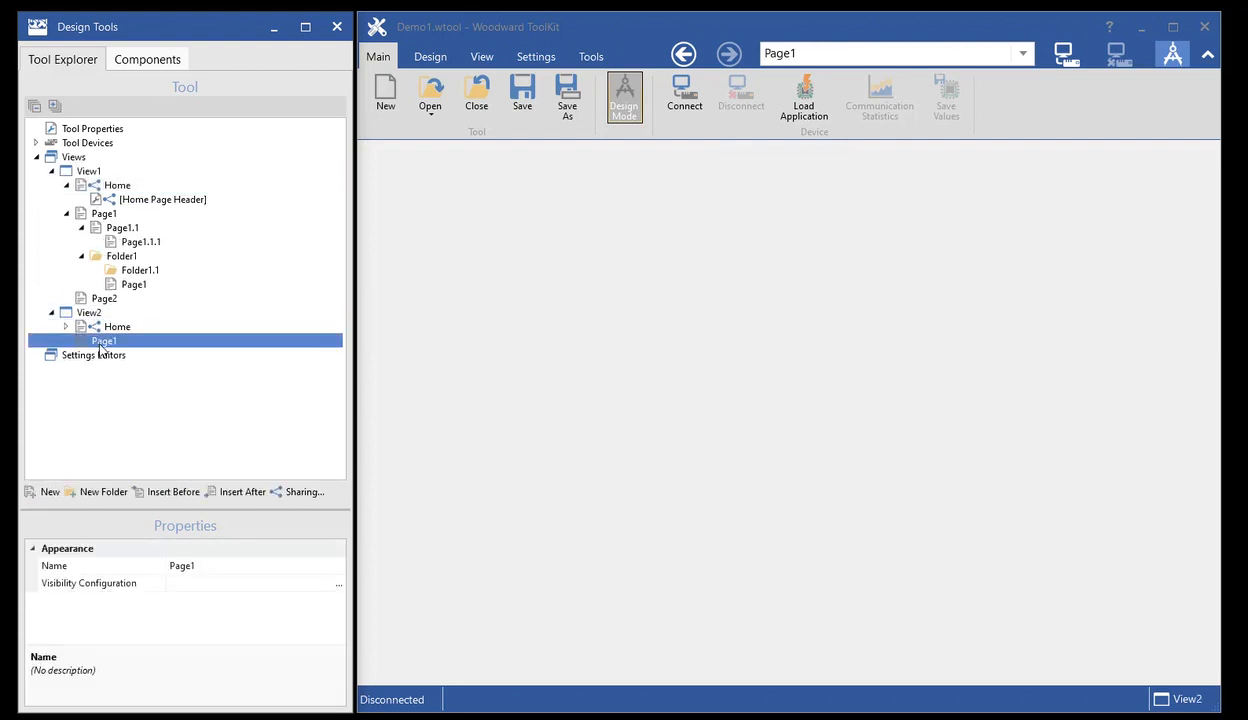
pyautogui.click(90, 315)
pyautogui.rightClick(90, 318)
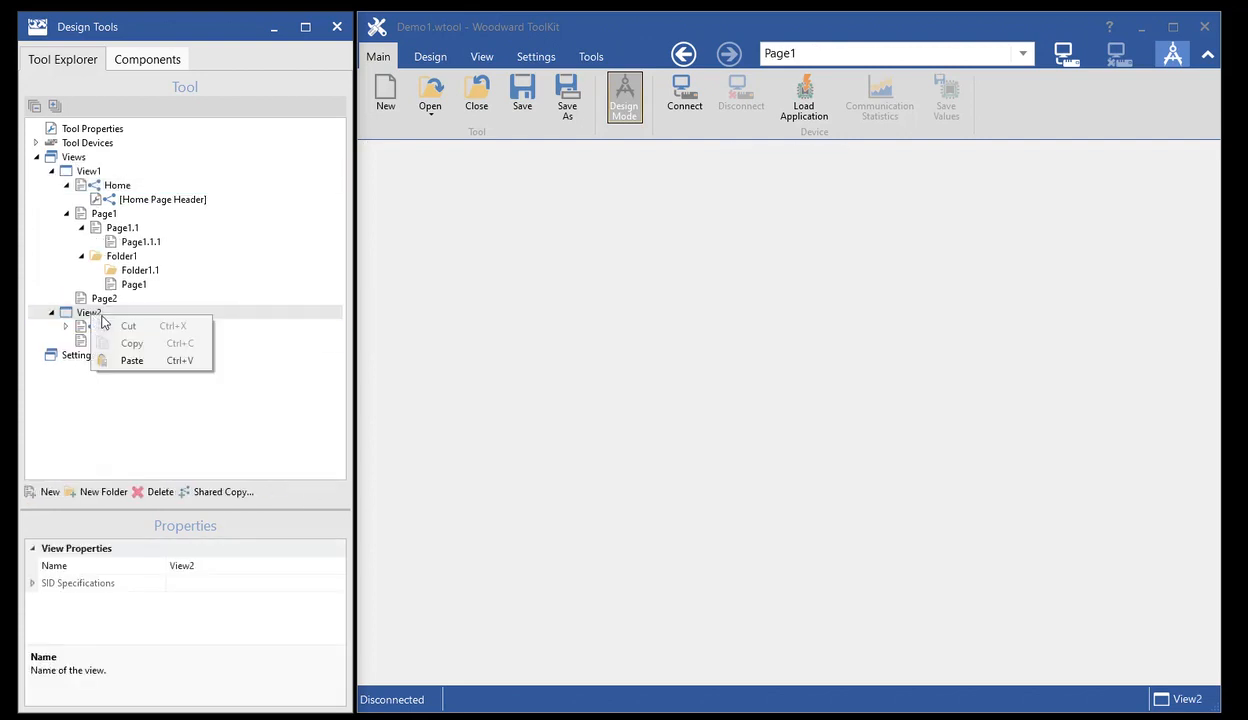
pyautogui.click(131, 357)
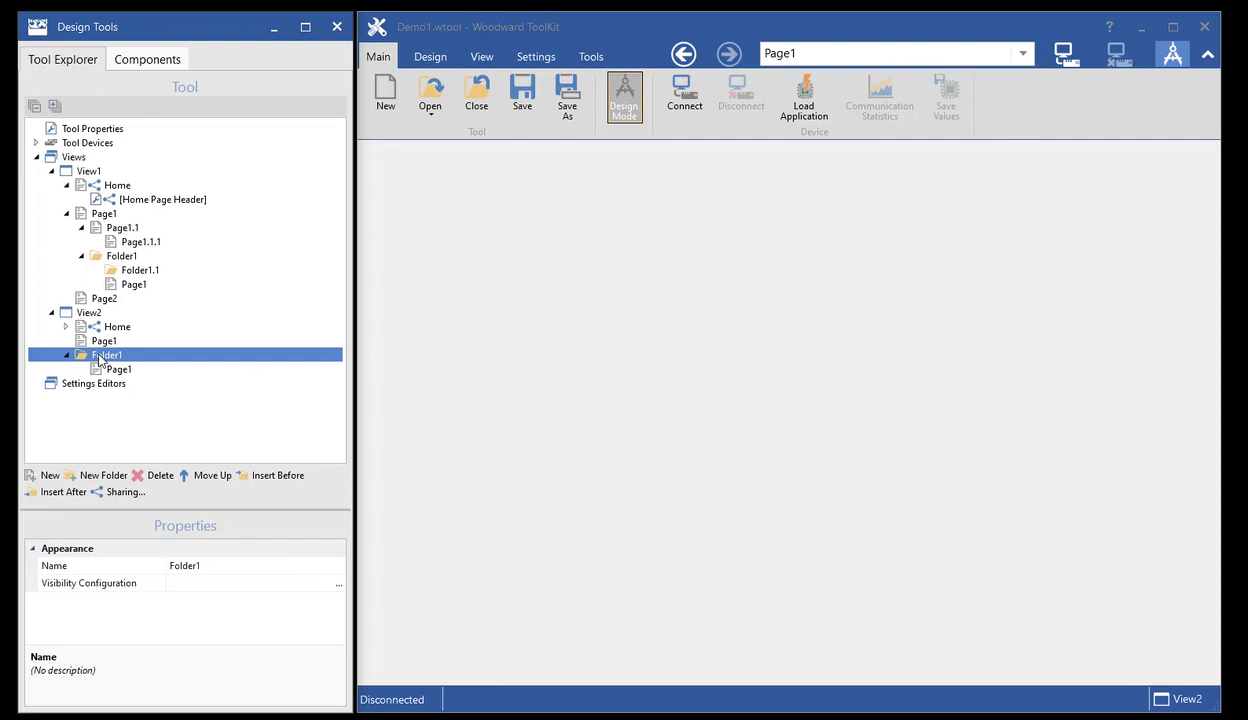
# Step: Insert a new folder after Folder1 inside View1's Page1
pyautogui.click(116, 259)
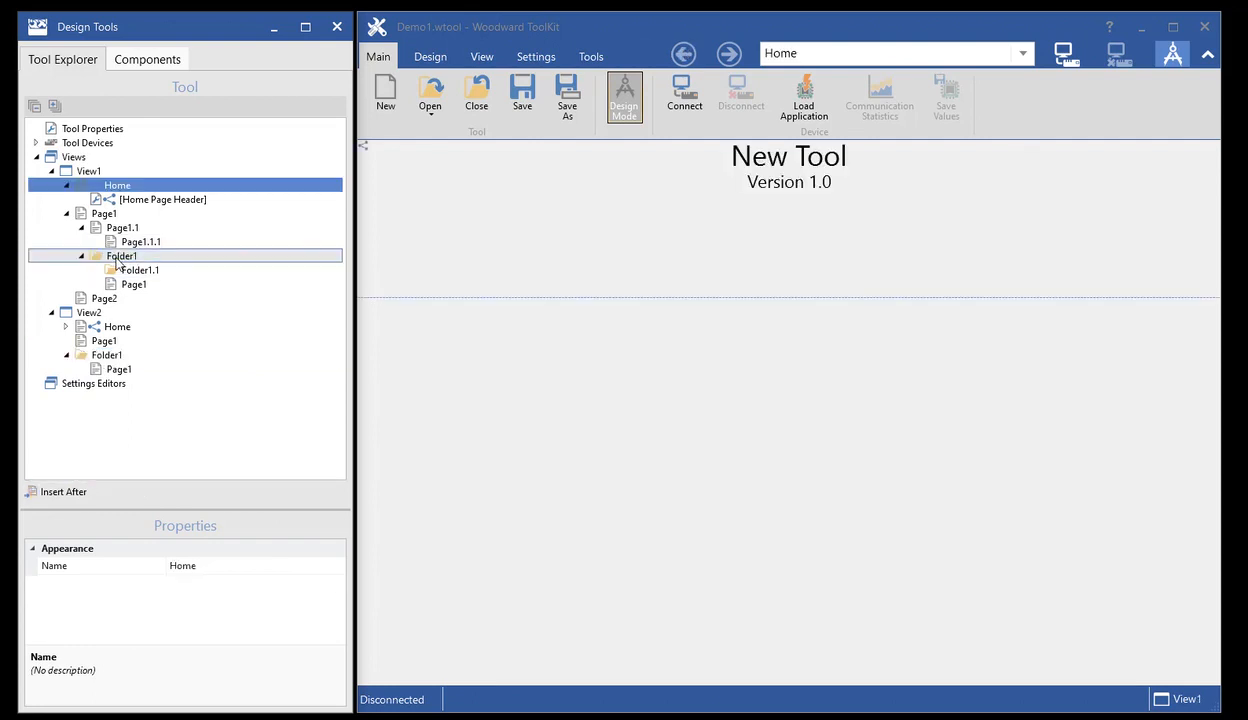
pyautogui.click(117, 259)
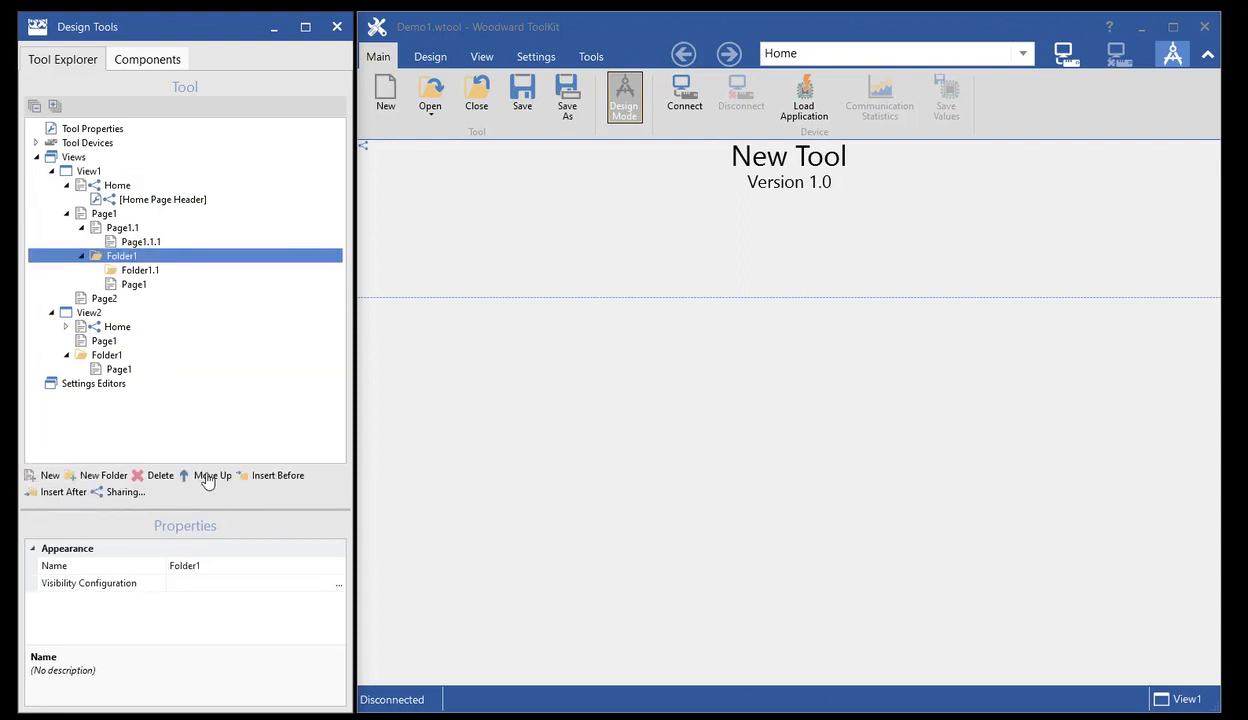
pyautogui.click(52, 491)
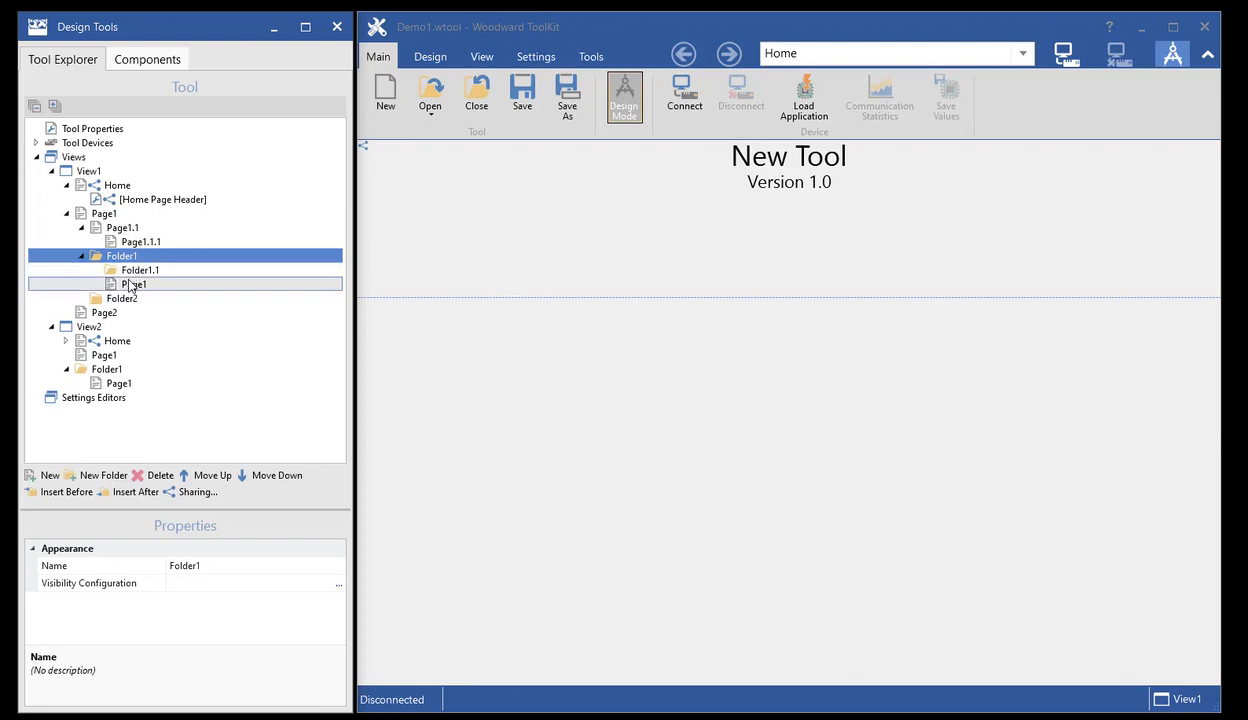
# Step: Visit Page1 in Folder1 and Page1.1.1, and examine the page navigation list and the back history
pyautogui.click(132, 284)
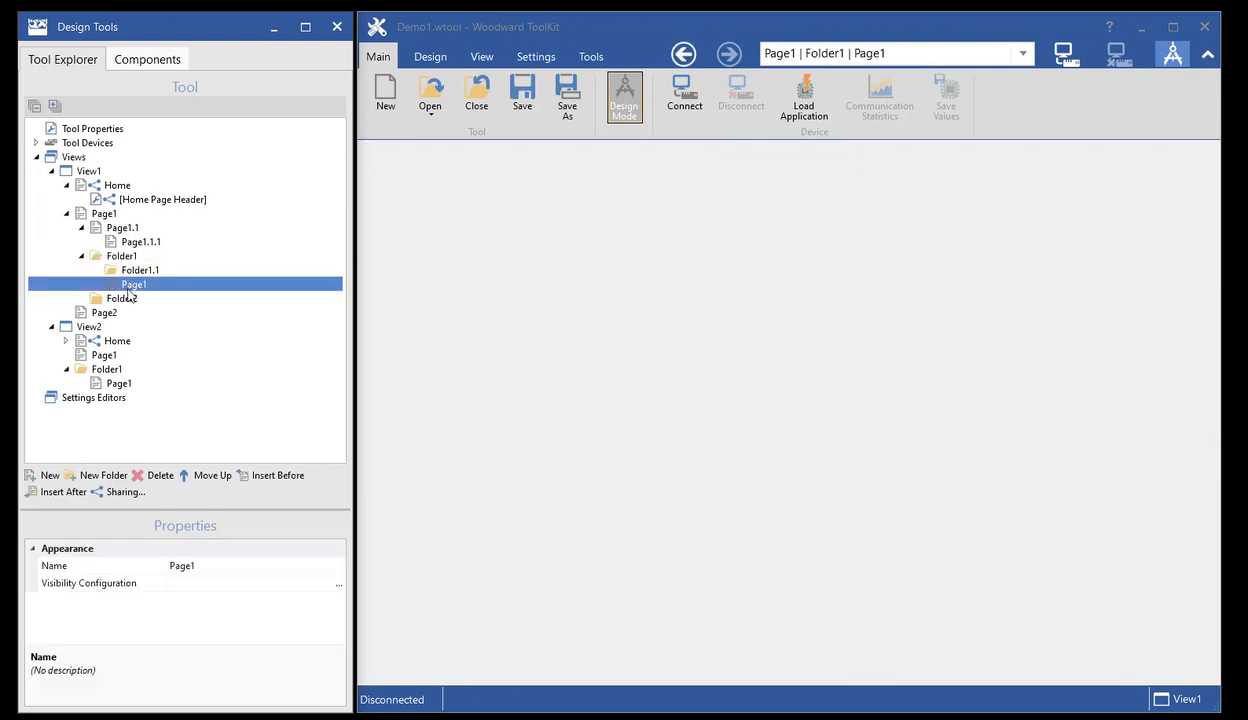
pyautogui.click(152, 244)
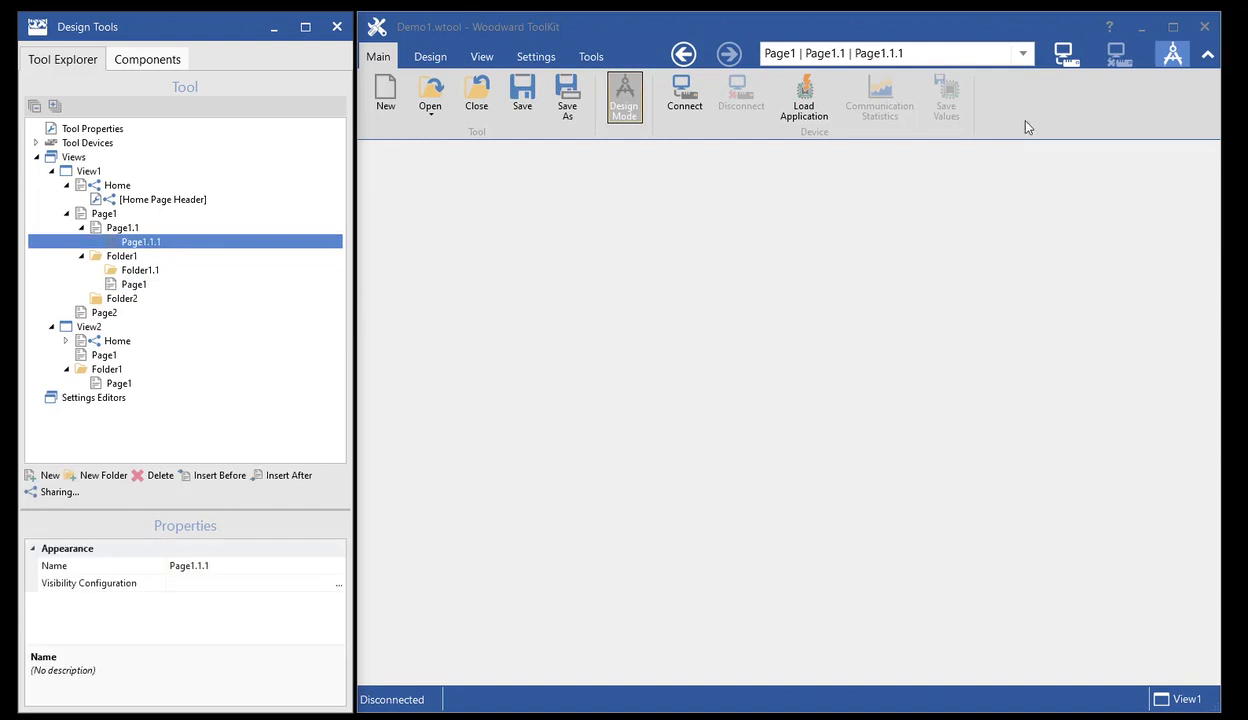
pyautogui.click(1025, 53)
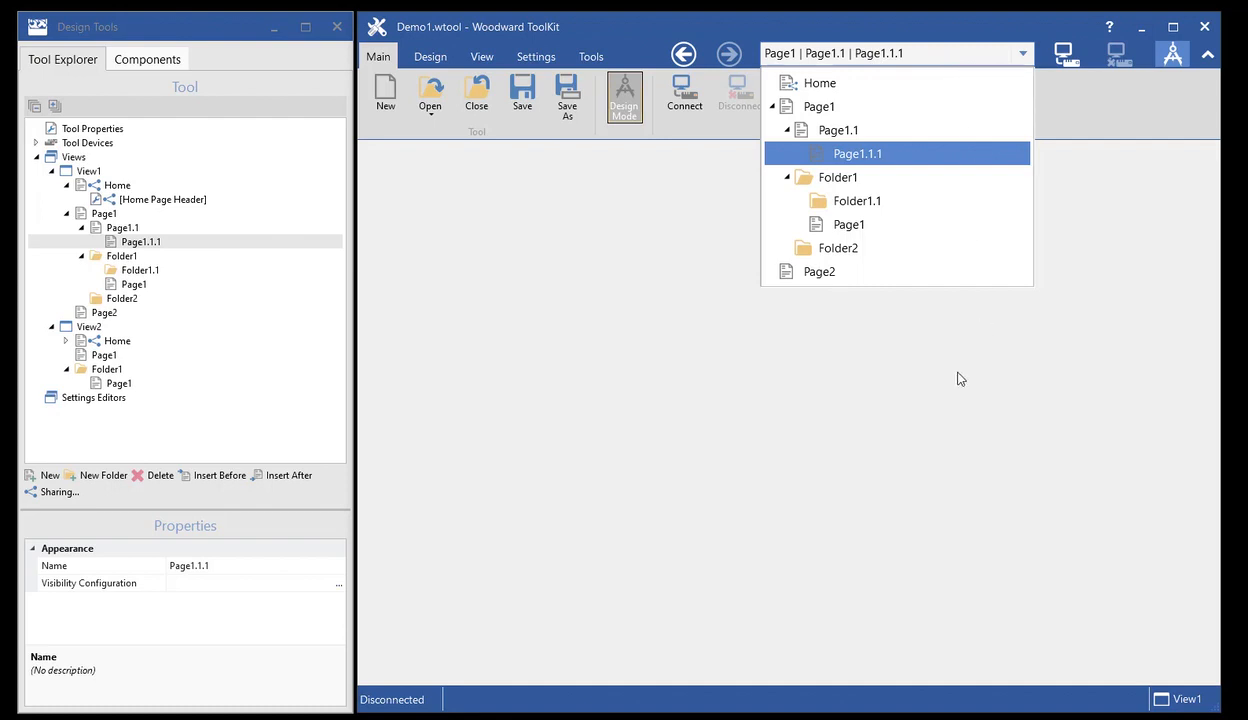
pyautogui.click(925, 348)
pyautogui.rightClick(684, 57)
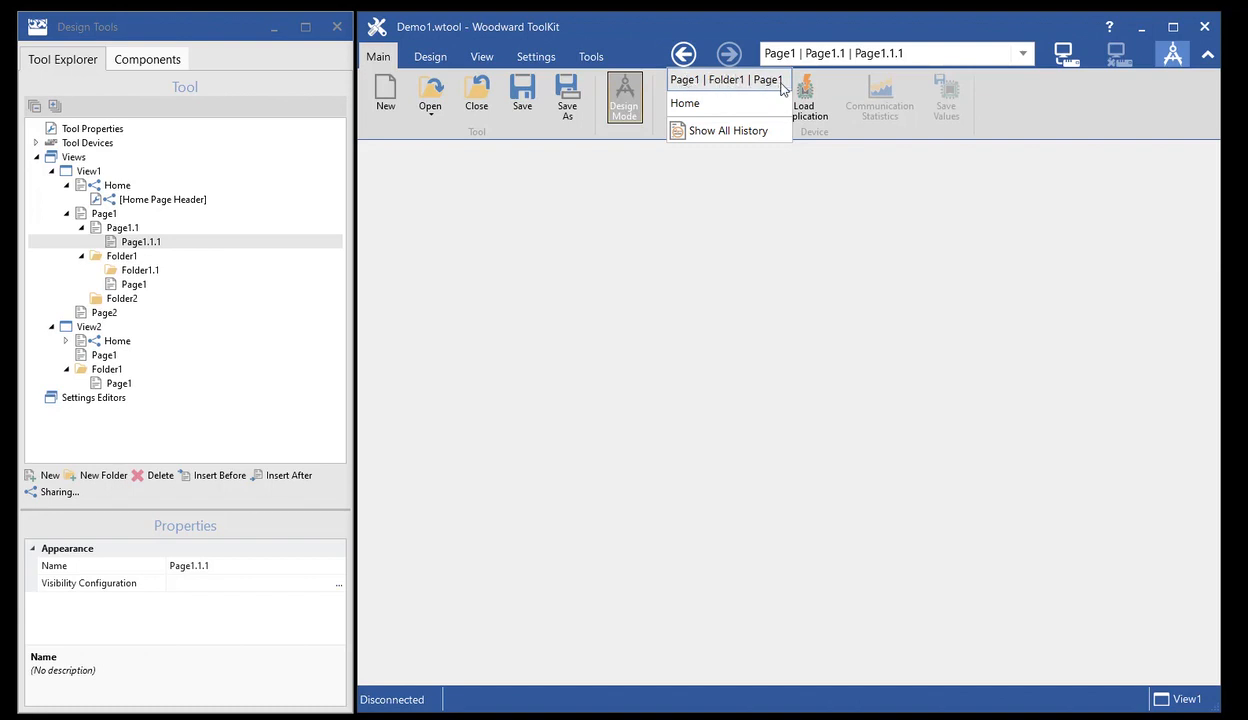
pyautogui.click(728, 244)
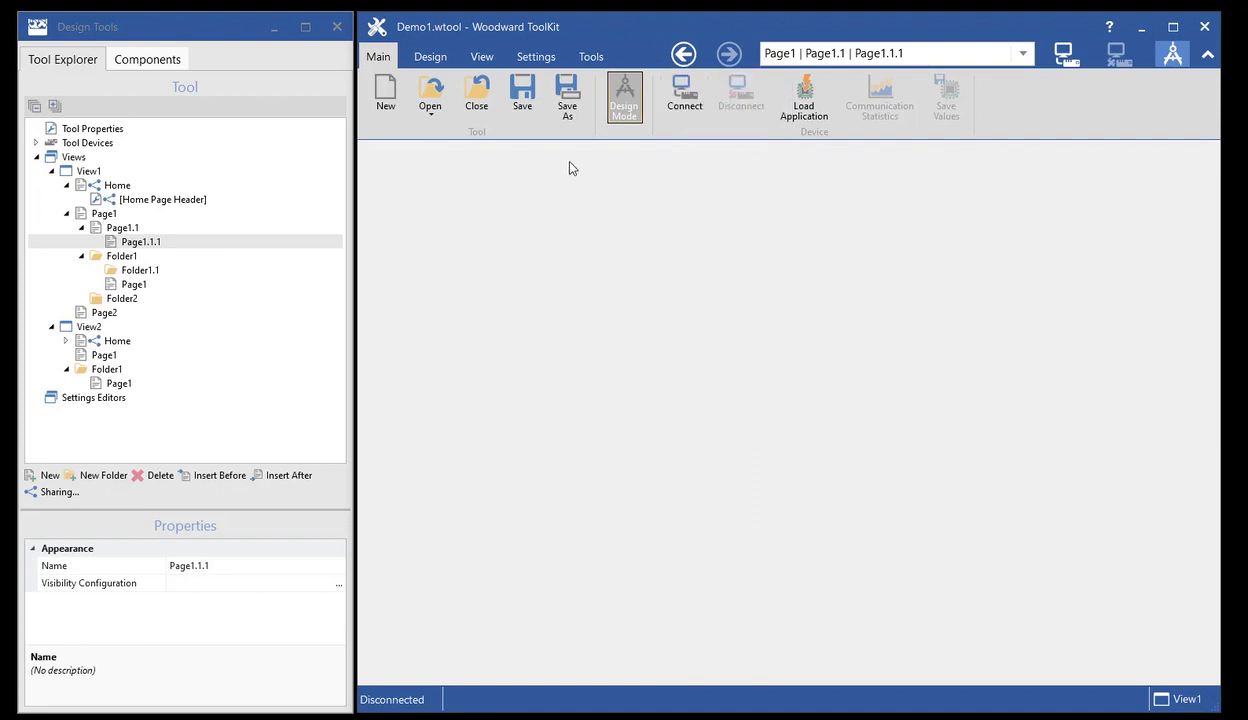
# Step: Search the entire tool for "page", review the matches under View1 and View2, and close the search
pyautogui.click(590, 57)
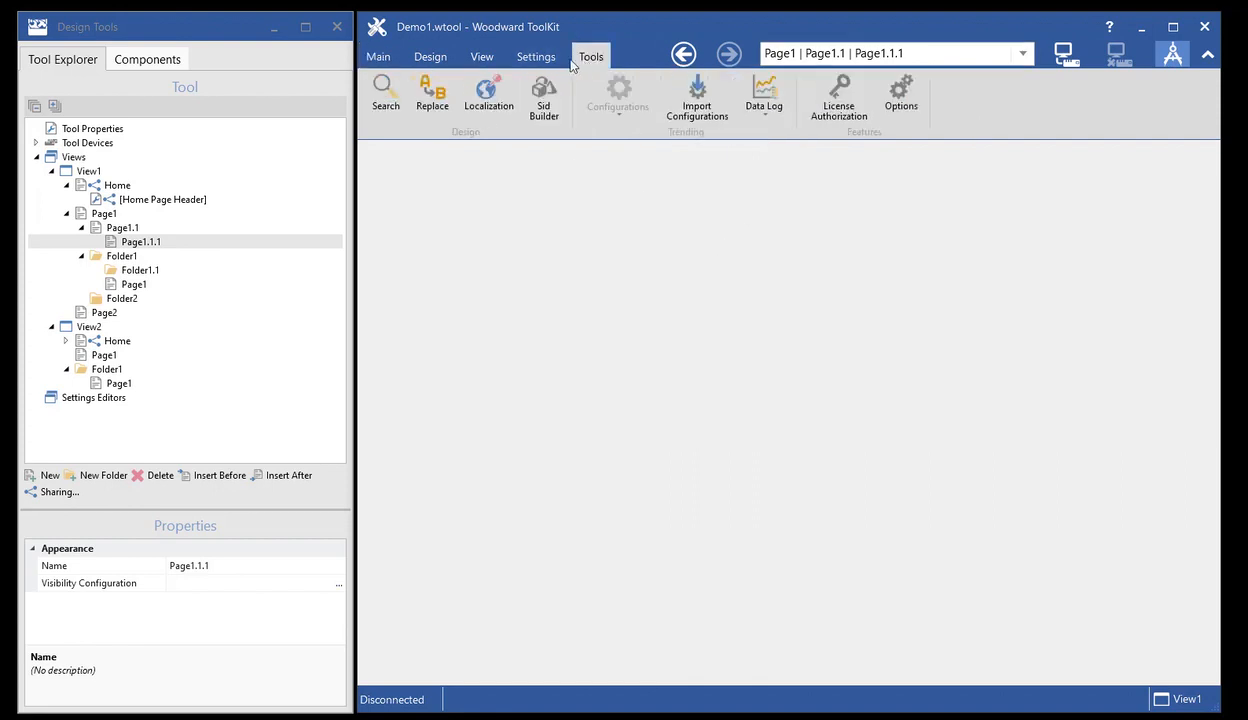
pyautogui.click(375, 92)
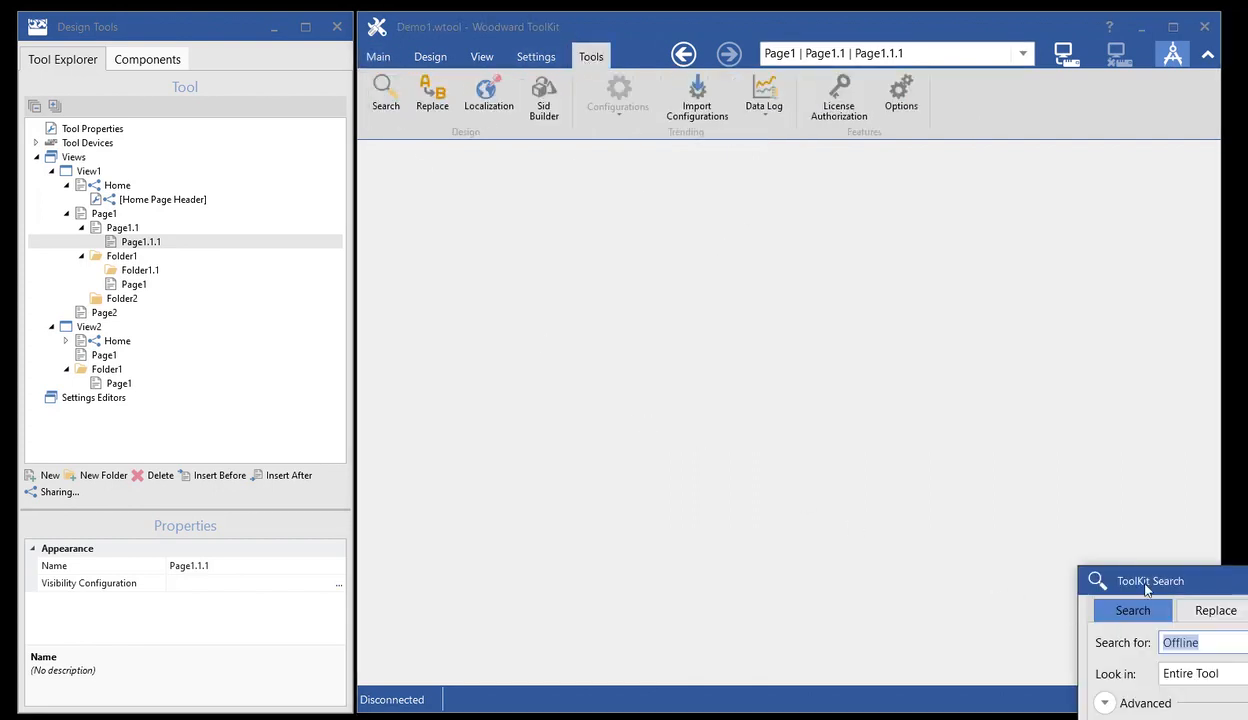
pyautogui.moveTo(1181, 577); pyautogui.dragTo(323, 59)
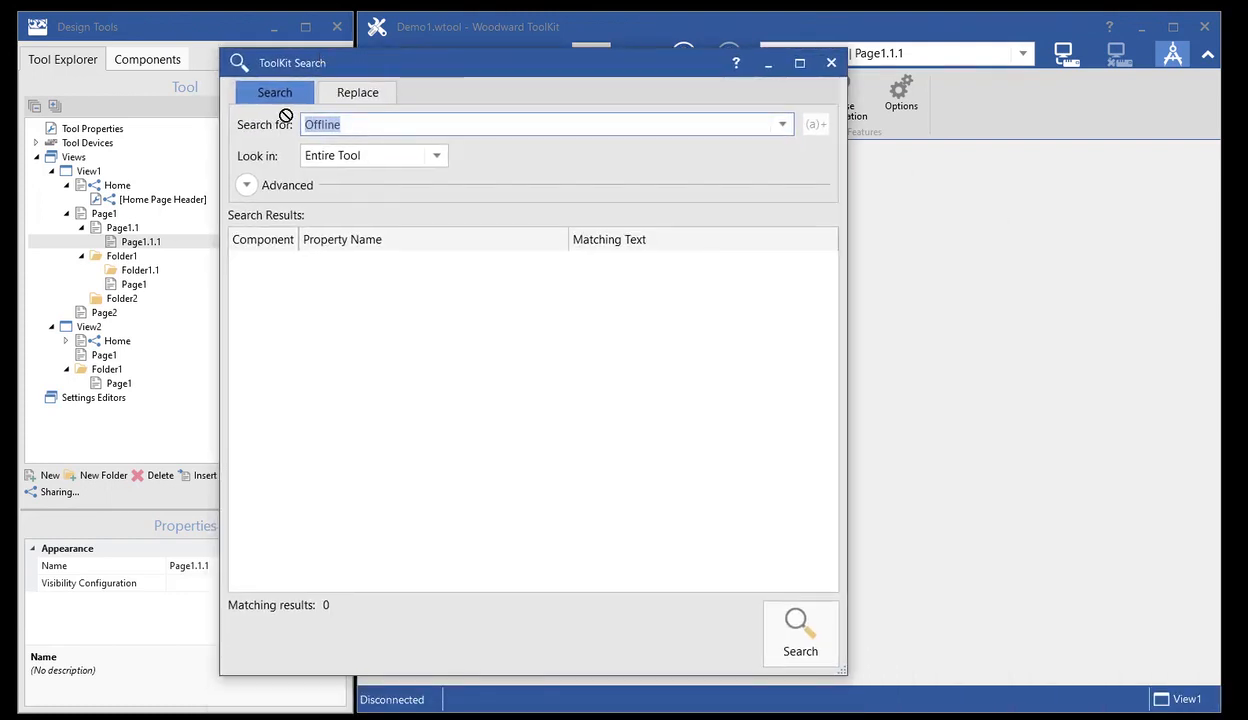
pyautogui.write('page')
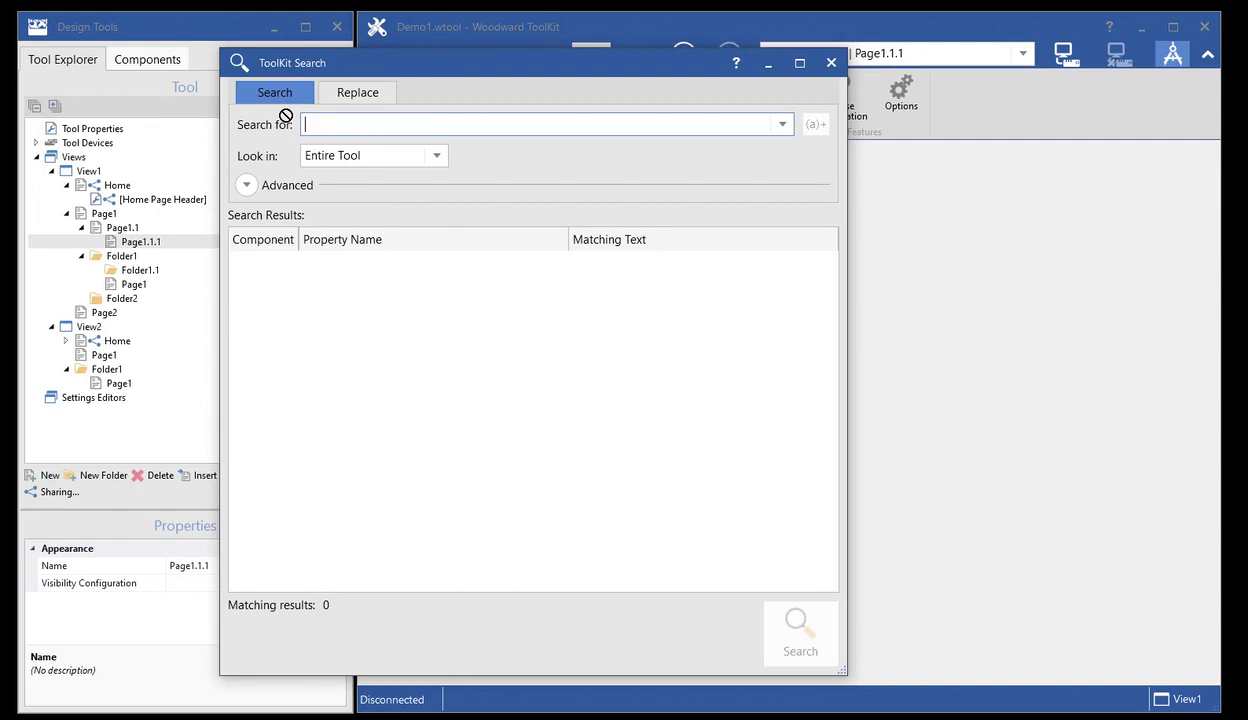
pyautogui.press('Return')
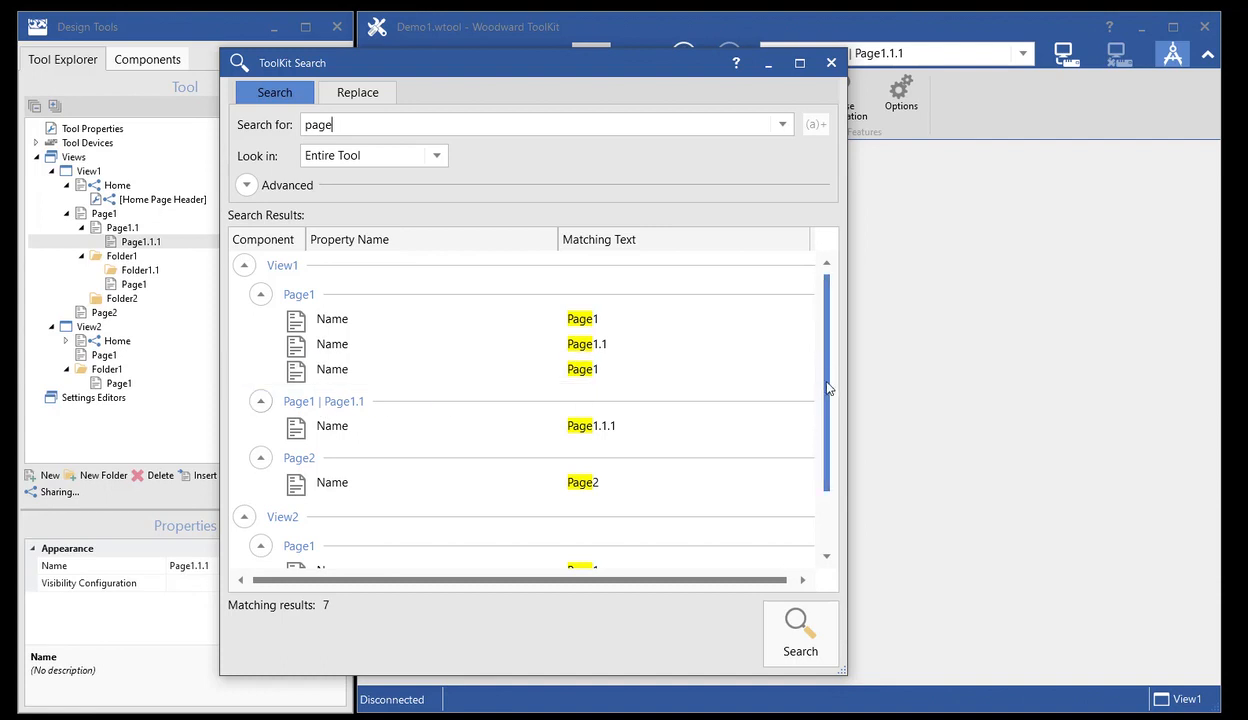
pyautogui.scroll(-2, 828, 388)
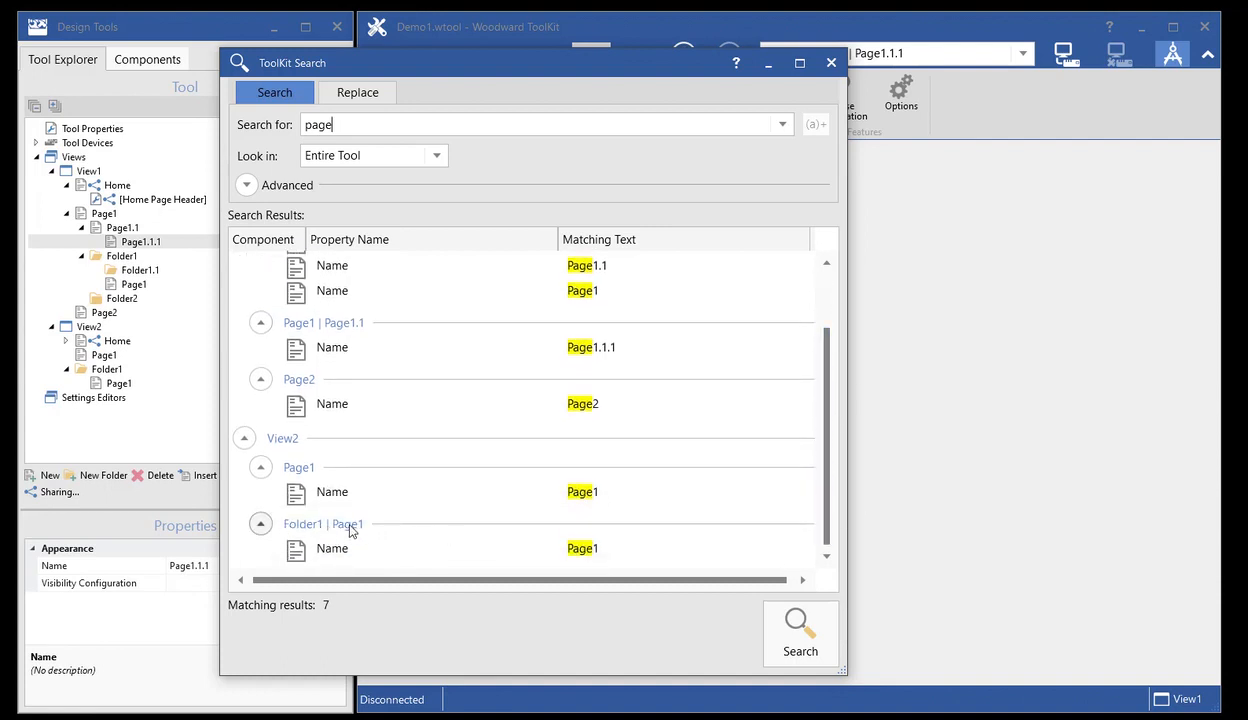
pyautogui.click(830, 64)
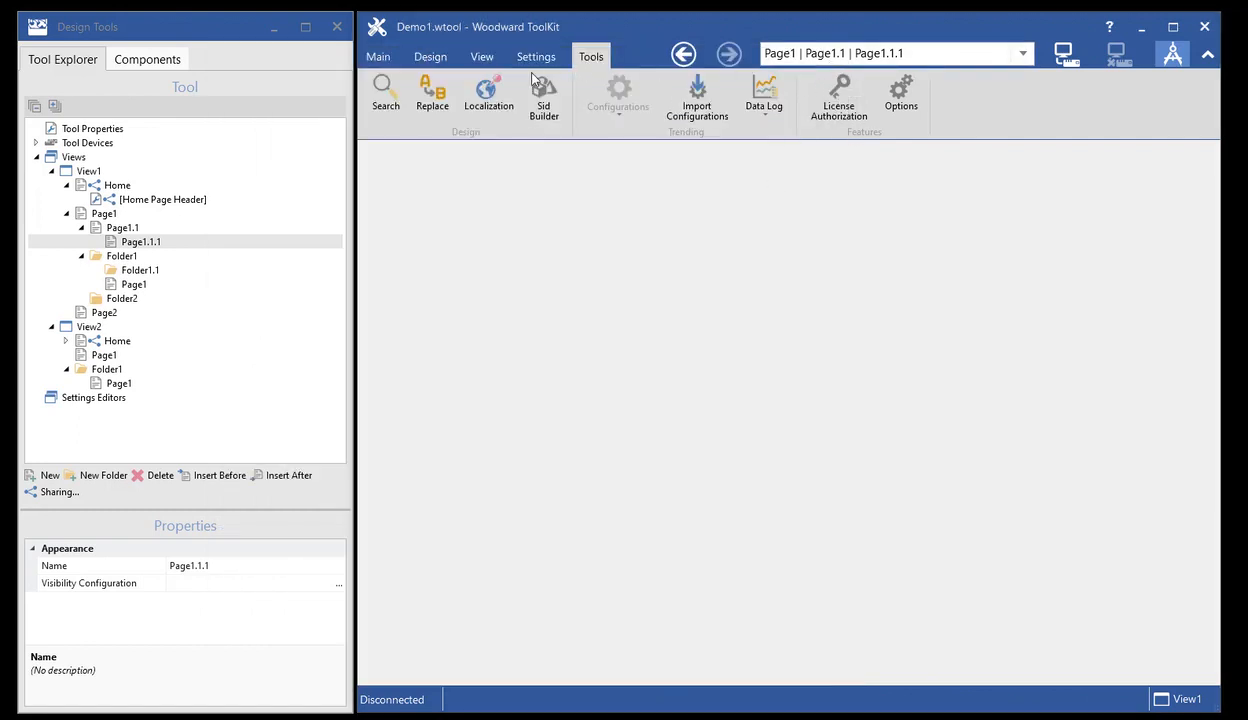
# Step: Leave design mode and collapse Page1.1, Folder1 and Page1 in the page navigation list
pyautogui.click(378, 57)
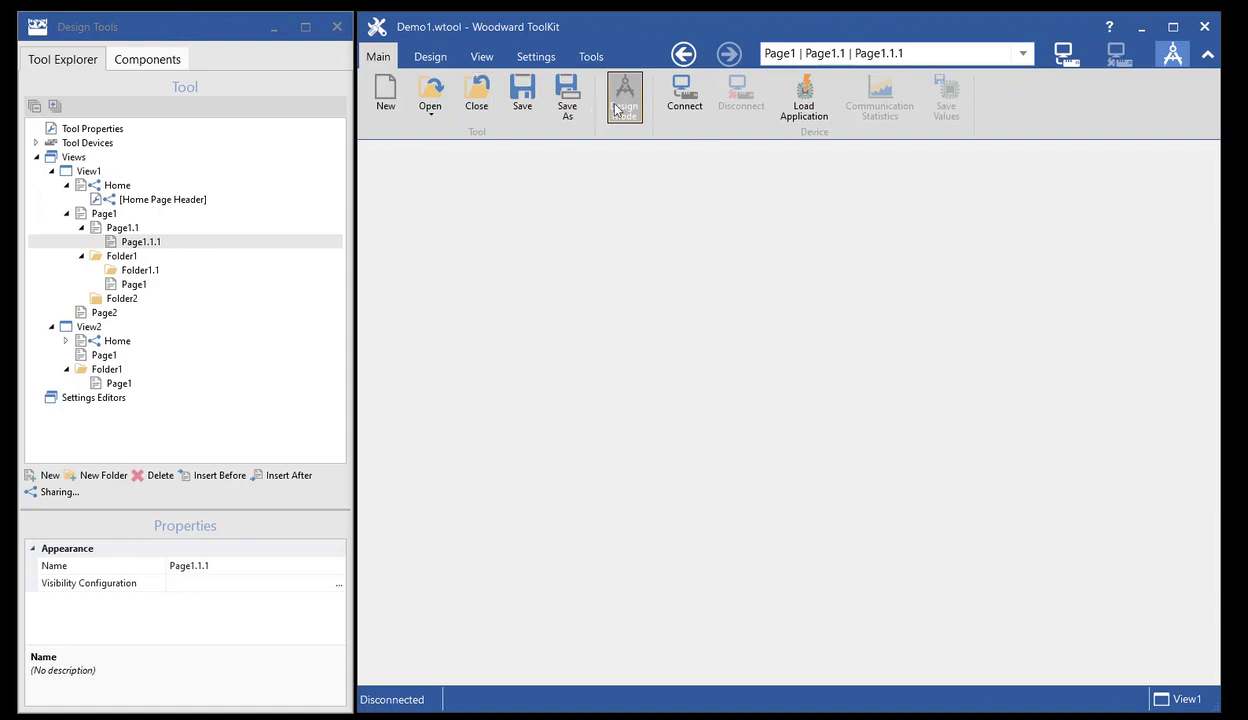
pyautogui.click(606, 100)
pyautogui.click(1022, 53)
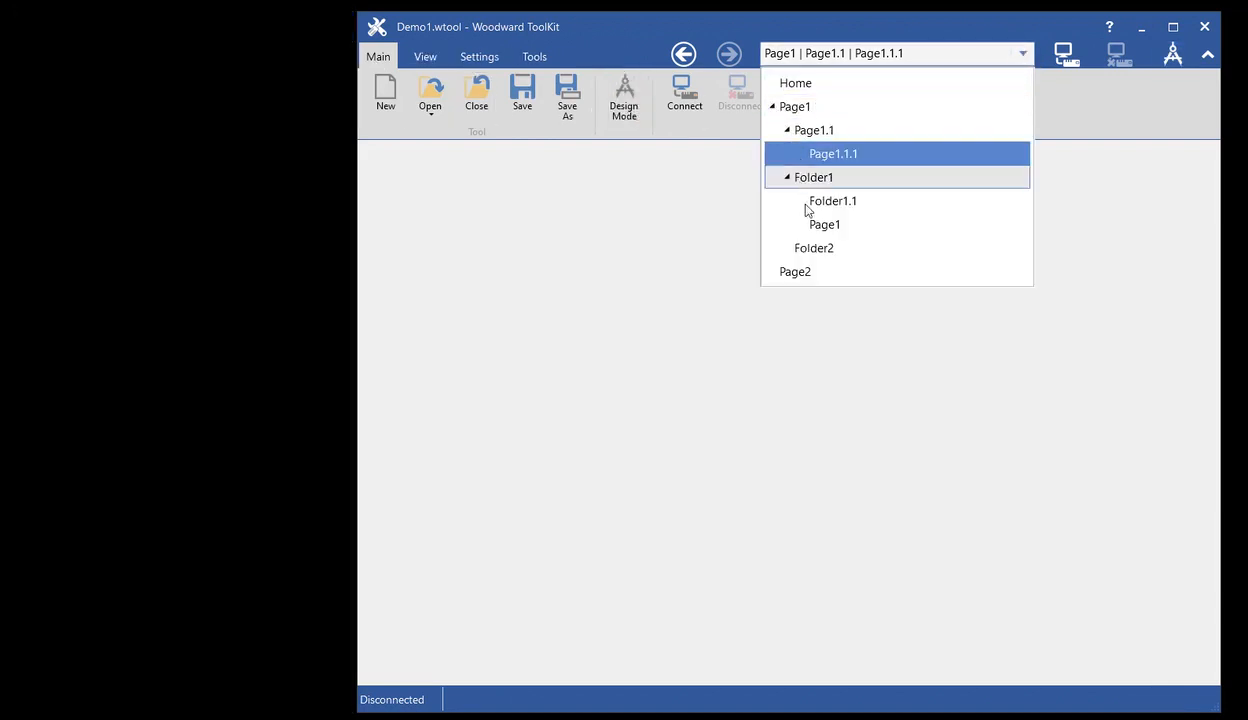
pyautogui.click(788, 131)
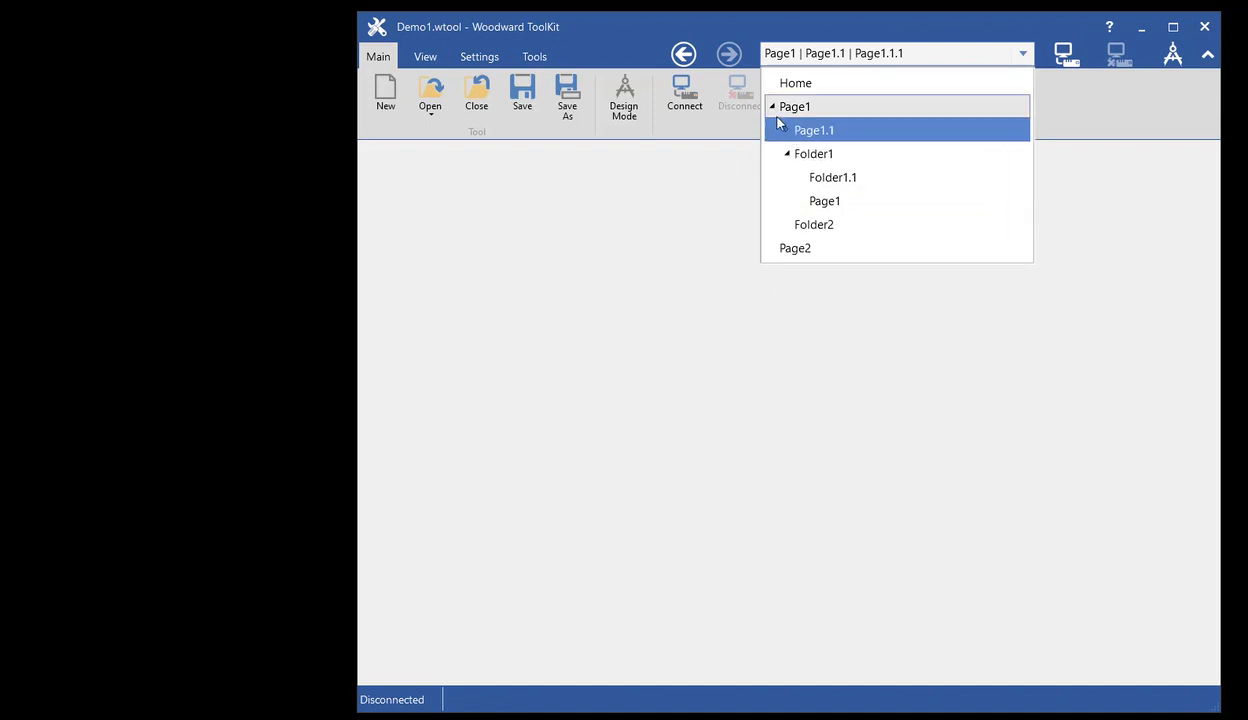
pyautogui.click(788, 153)
pyautogui.click(773, 106)
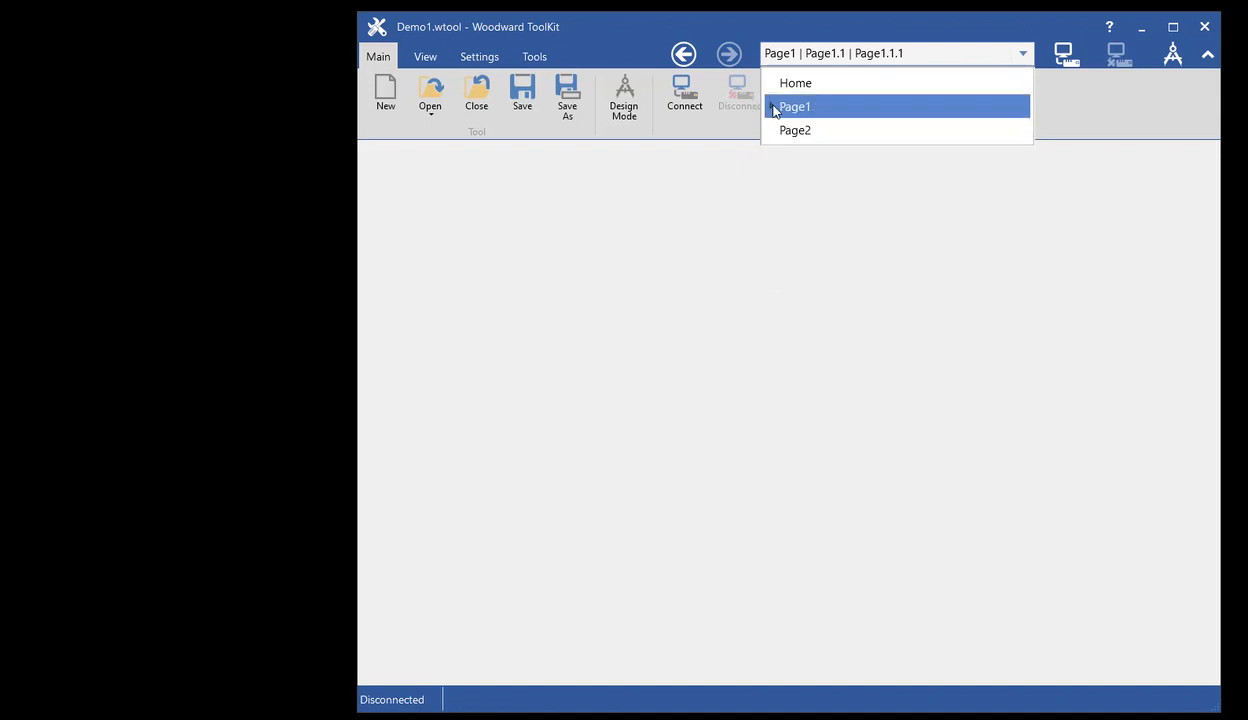
# Step: Expand Page1, Page1.1 and Folder1 again in the page navigation list and go to the top-level Page1
pyautogui.click(773, 106)
pyautogui.click(788, 131)
pyautogui.click(787, 176)
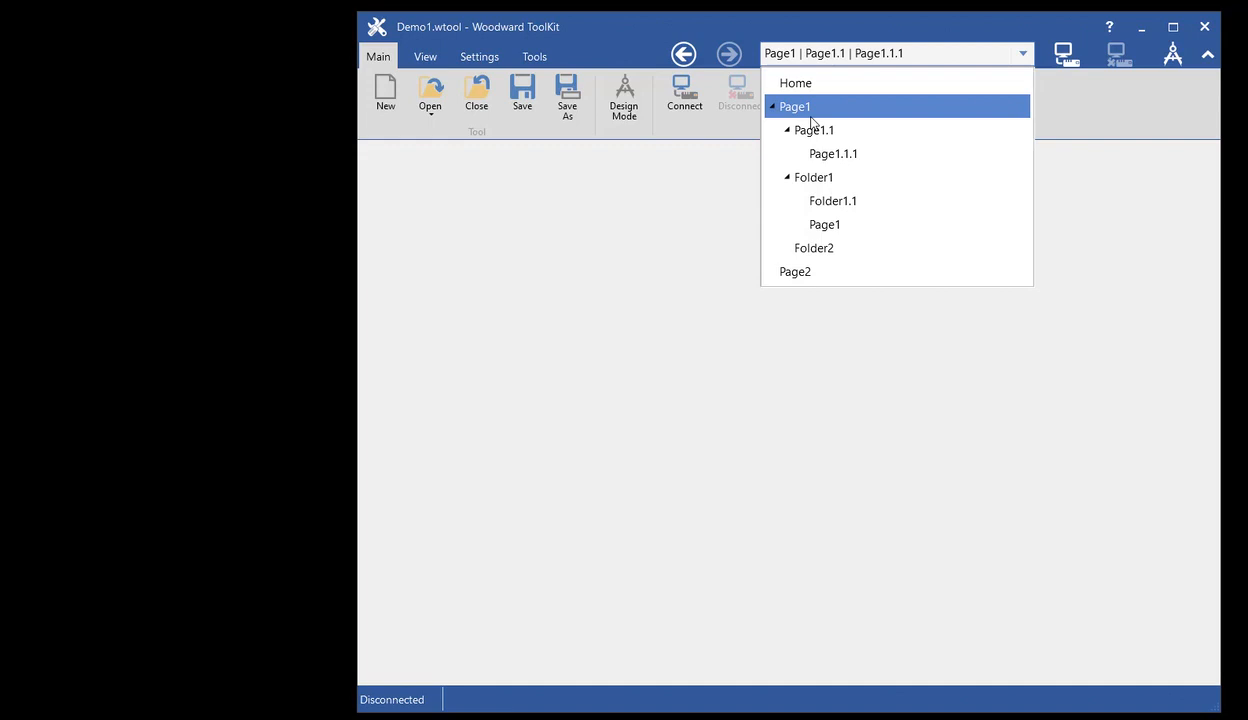
pyautogui.click(638, 237)
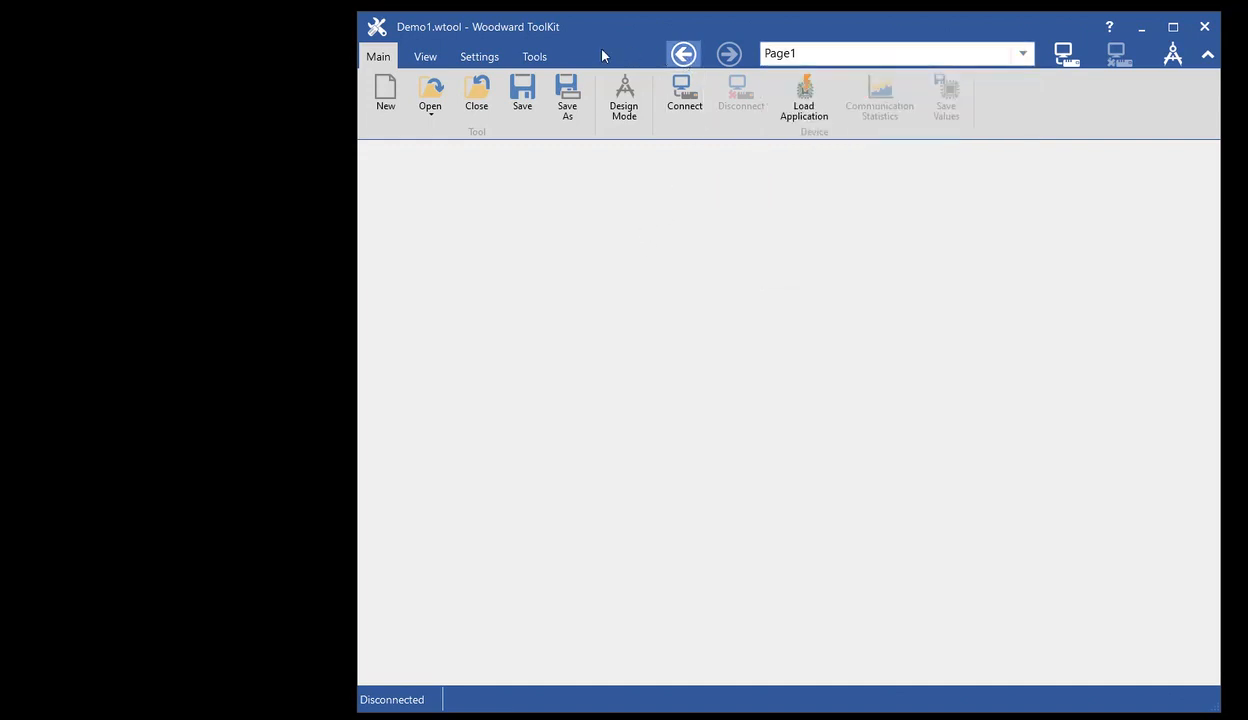
# Step: Return to design mode and step forward page by page from View1's Page1 to Page2
pyautogui.click(624, 97)
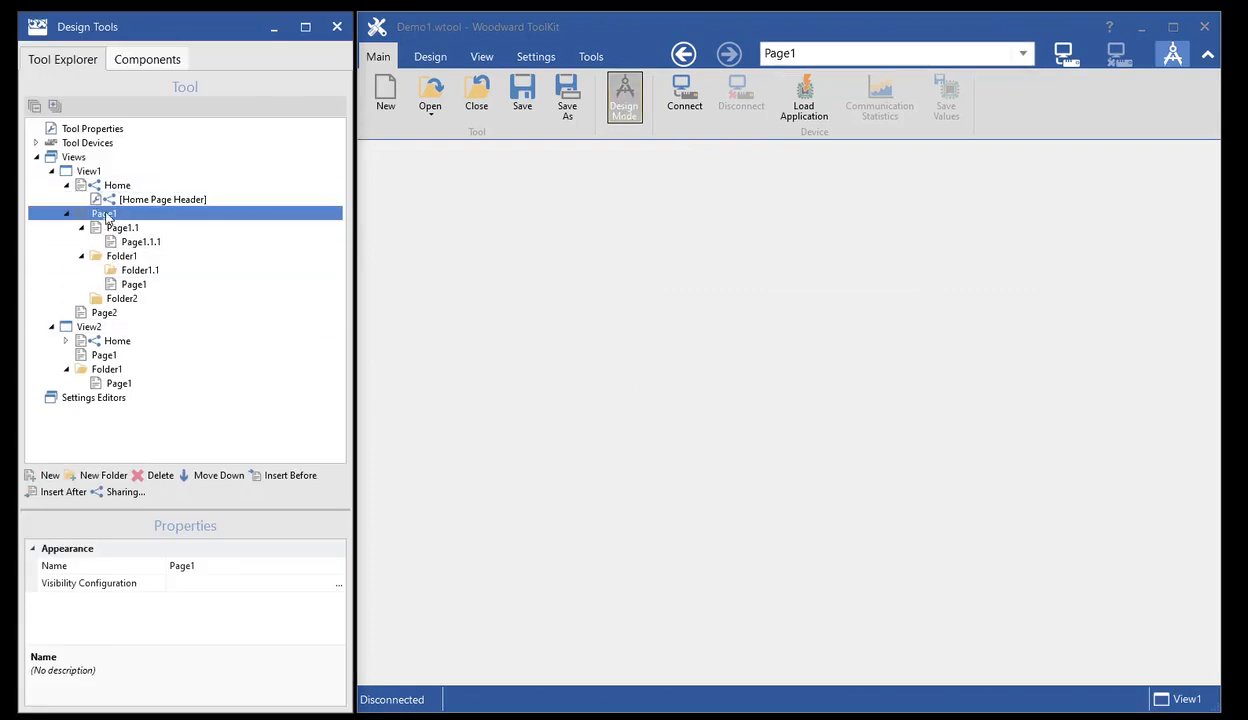
pyautogui.click(478, 57)
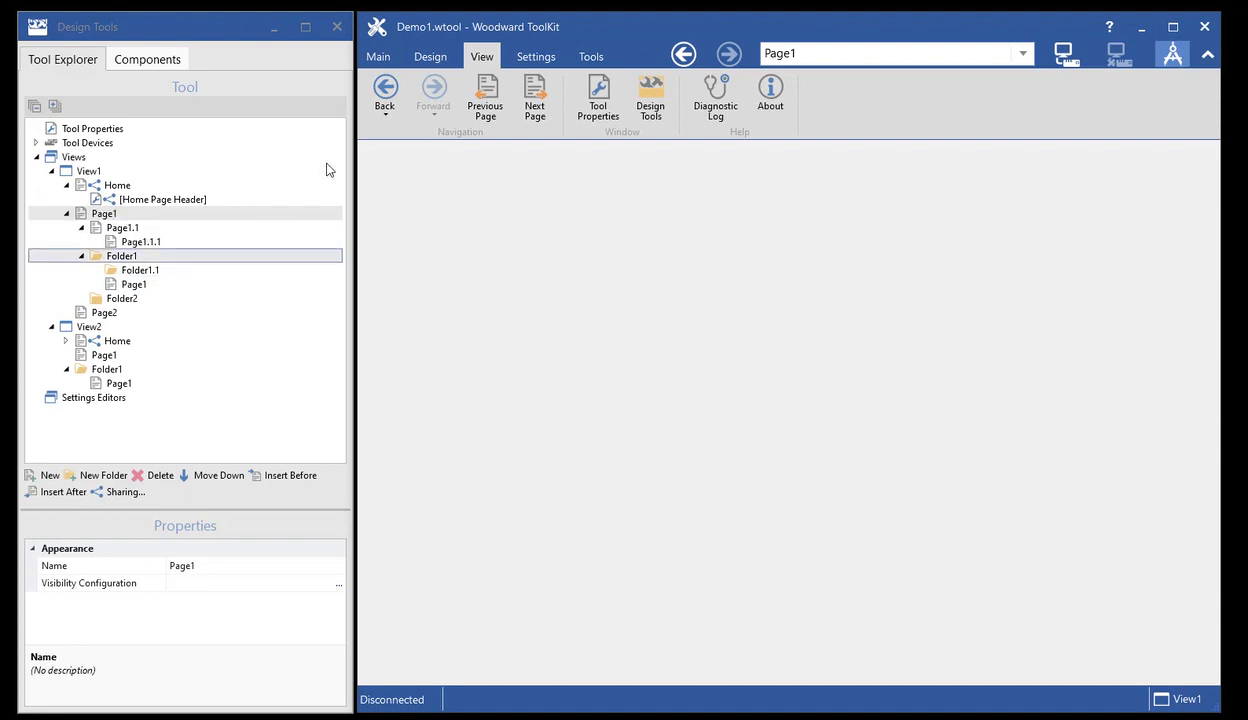
pyautogui.click(536, 100)
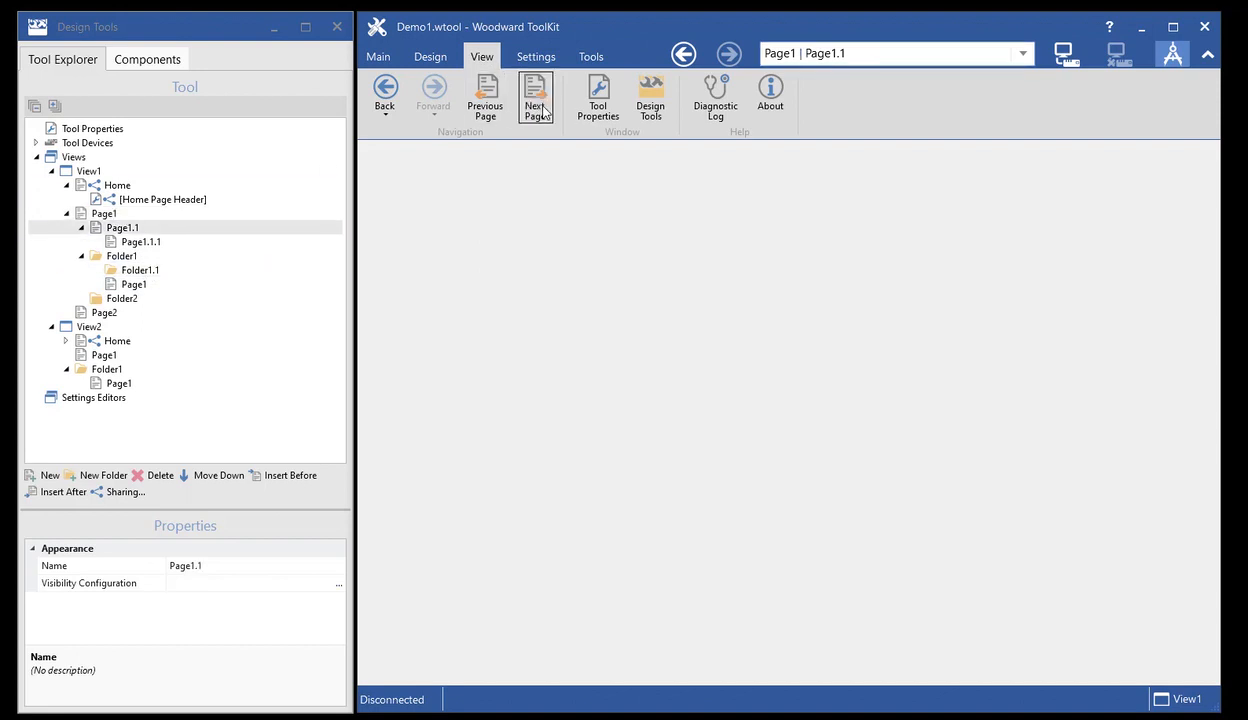
pyautogui.click(542, 111)
pyautogui.click(542, 111)
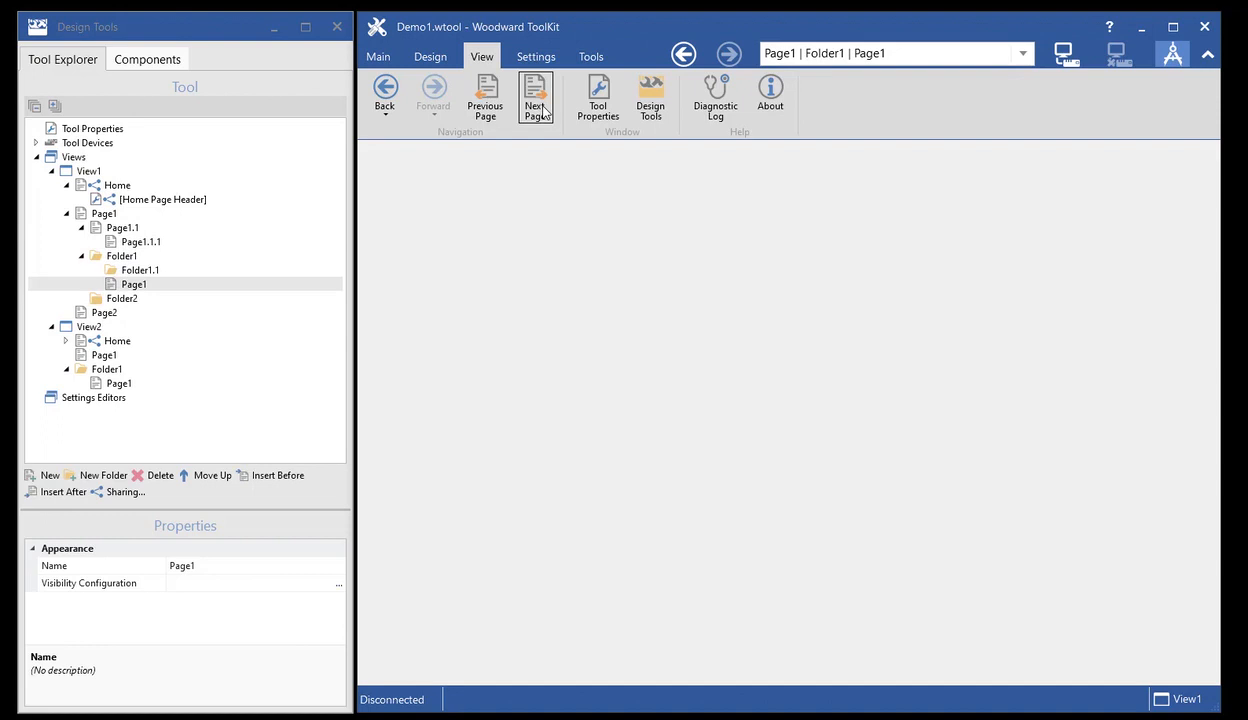
pyautogui.click(542, 111)
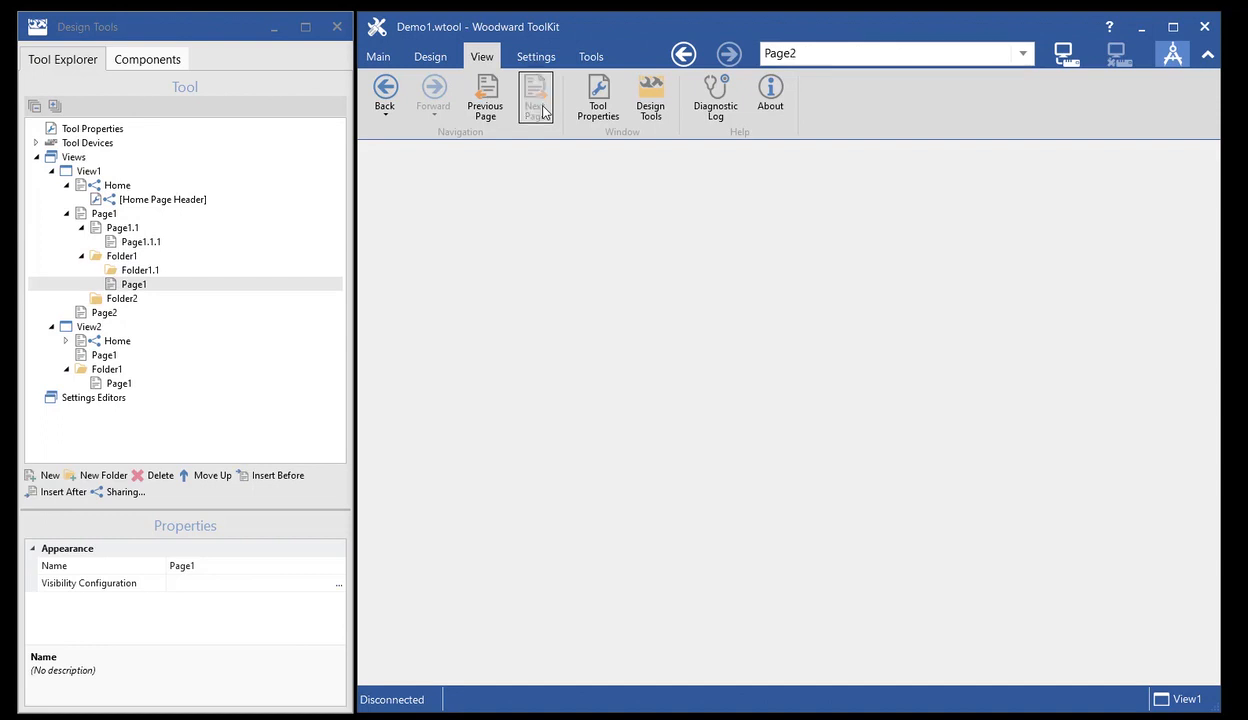
# Step: Step backward page by page from Page2 to View1's top-level Page1
pyautogui.click(489, 110)
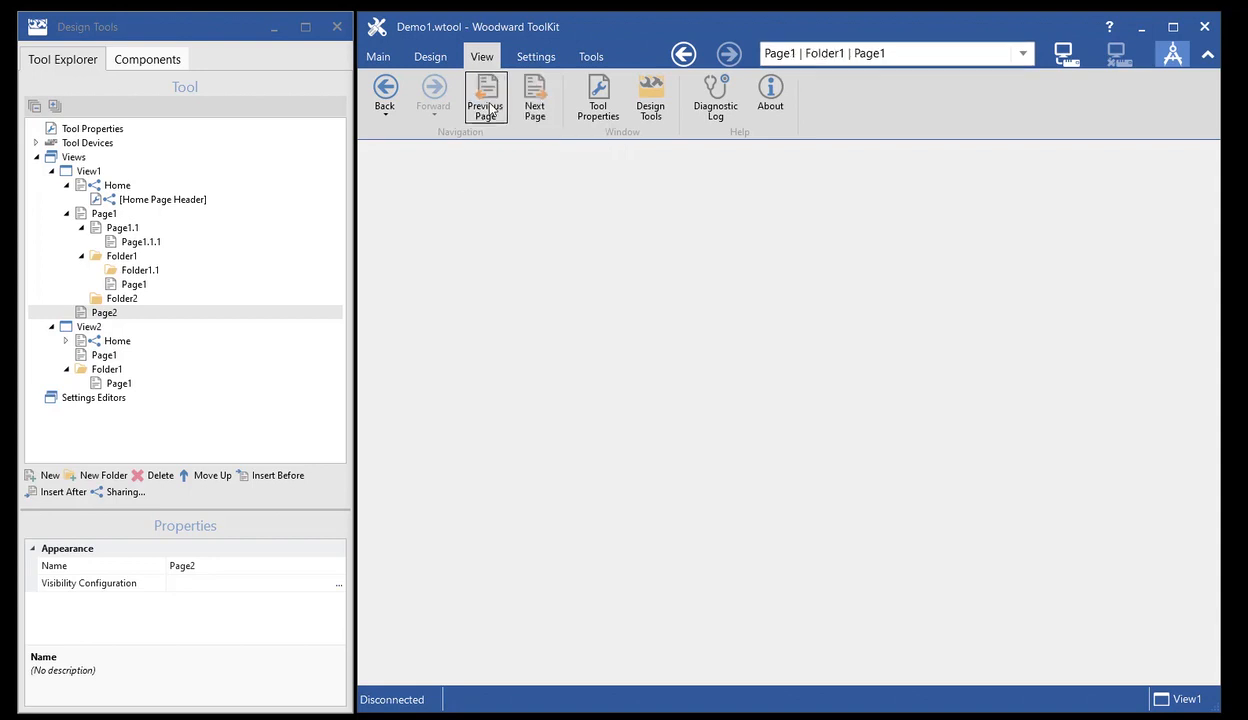
pyautogui.click(489, 110)
pyautogui.click(489, 110)
pyautogui.click(489, 110)
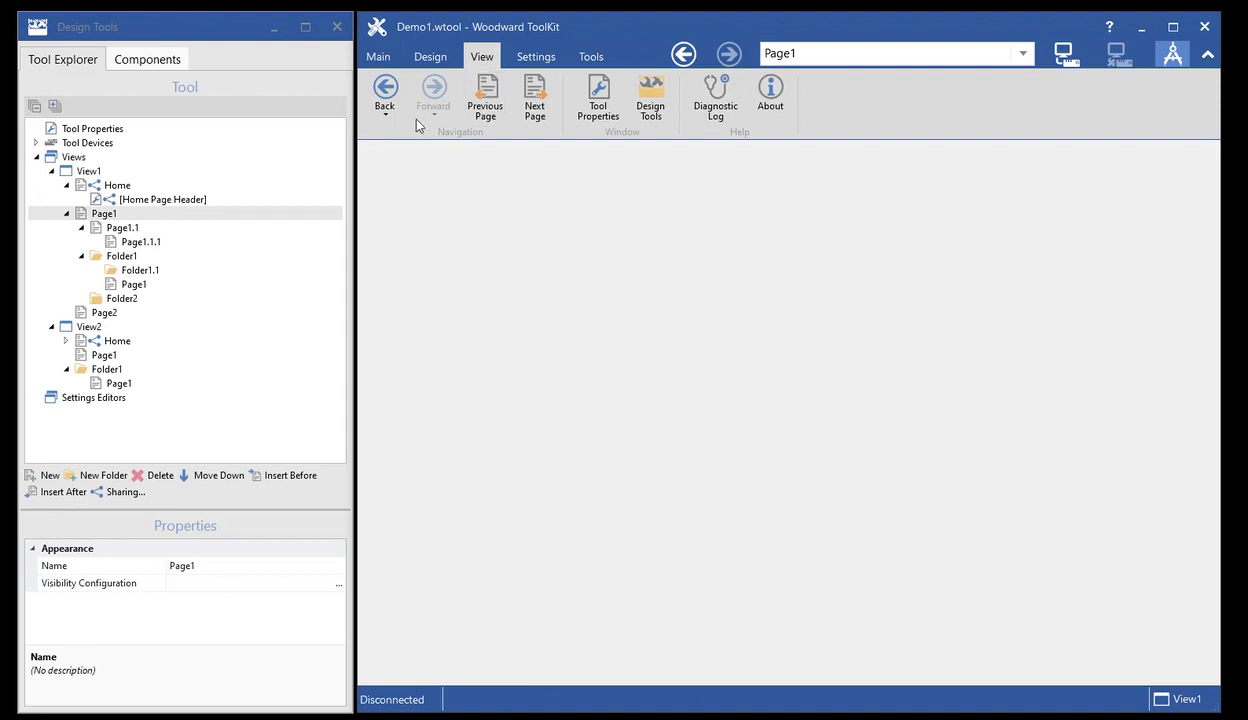
# Step: Place a navigation button on View1's top-level Page1 at about 73, 69
pyautogui.click(378, 57)
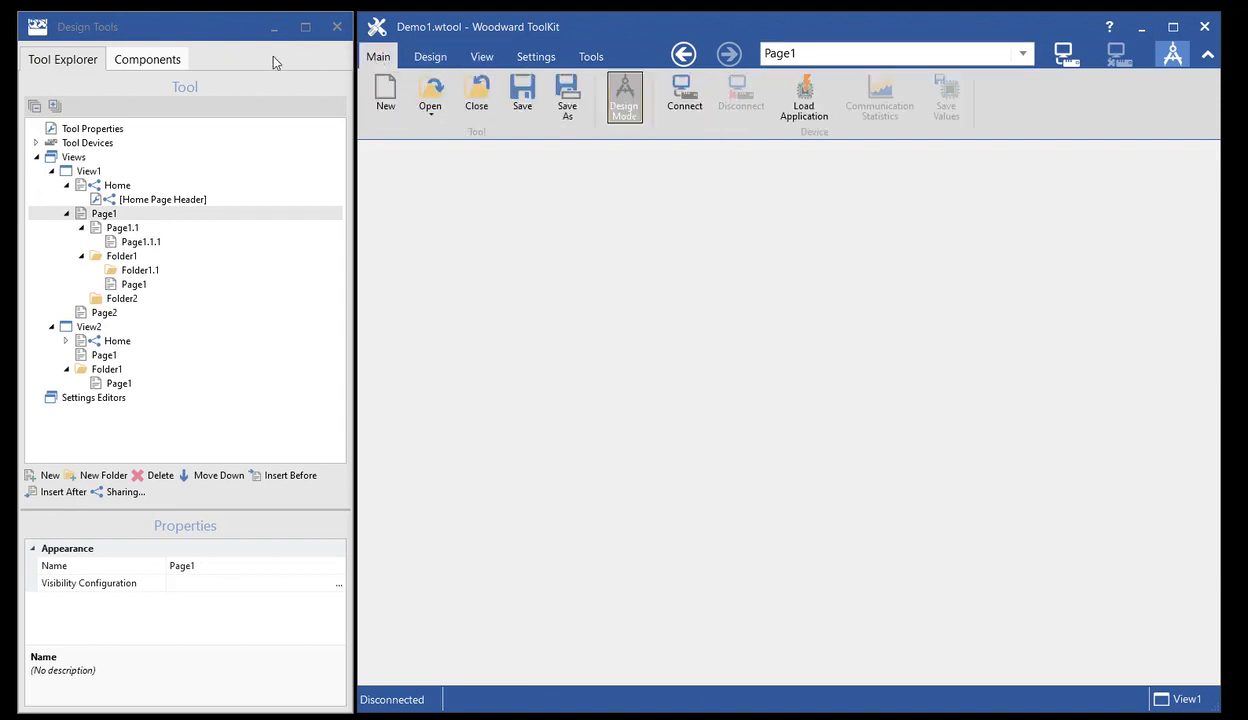
pyautogui.click(147, 59)
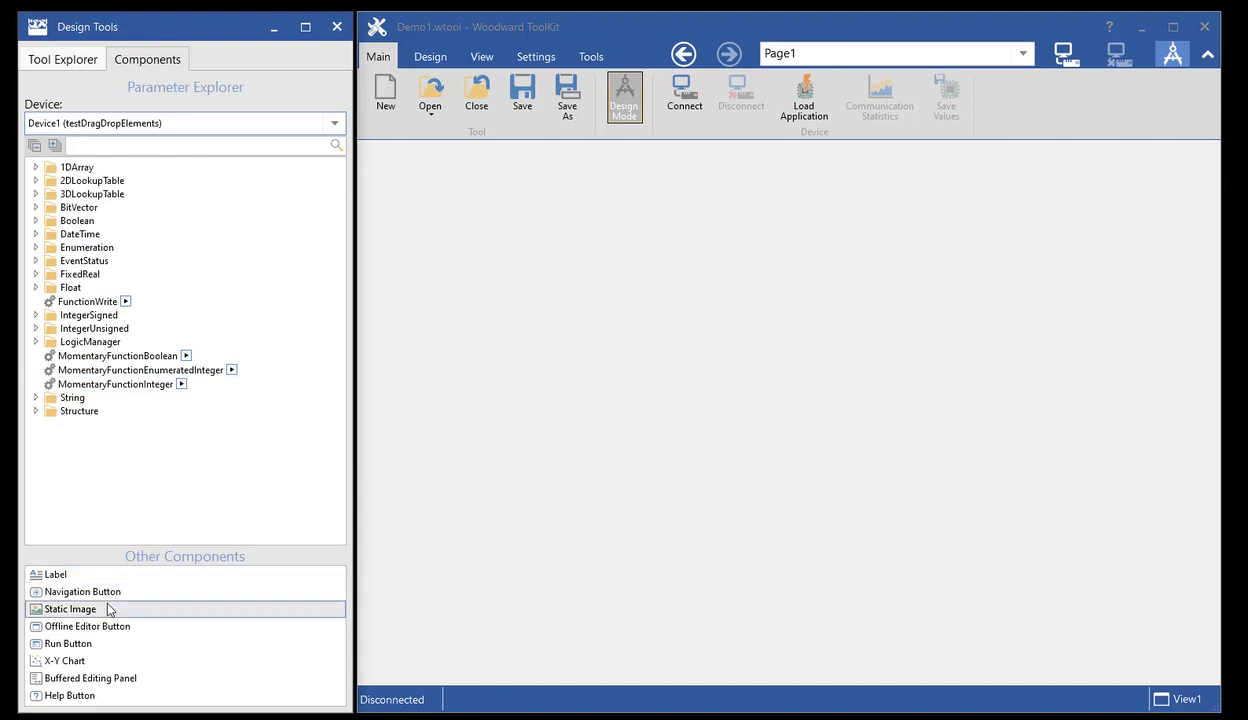
pyautogui.moveTo(101, 596); pyautogui.dragTo(416, 202)
# Step: Enlarge the properties area and set the navigation button's target page to Page1 | Page1.1 | Page1.1.1
pyautogui.click(64, 59)
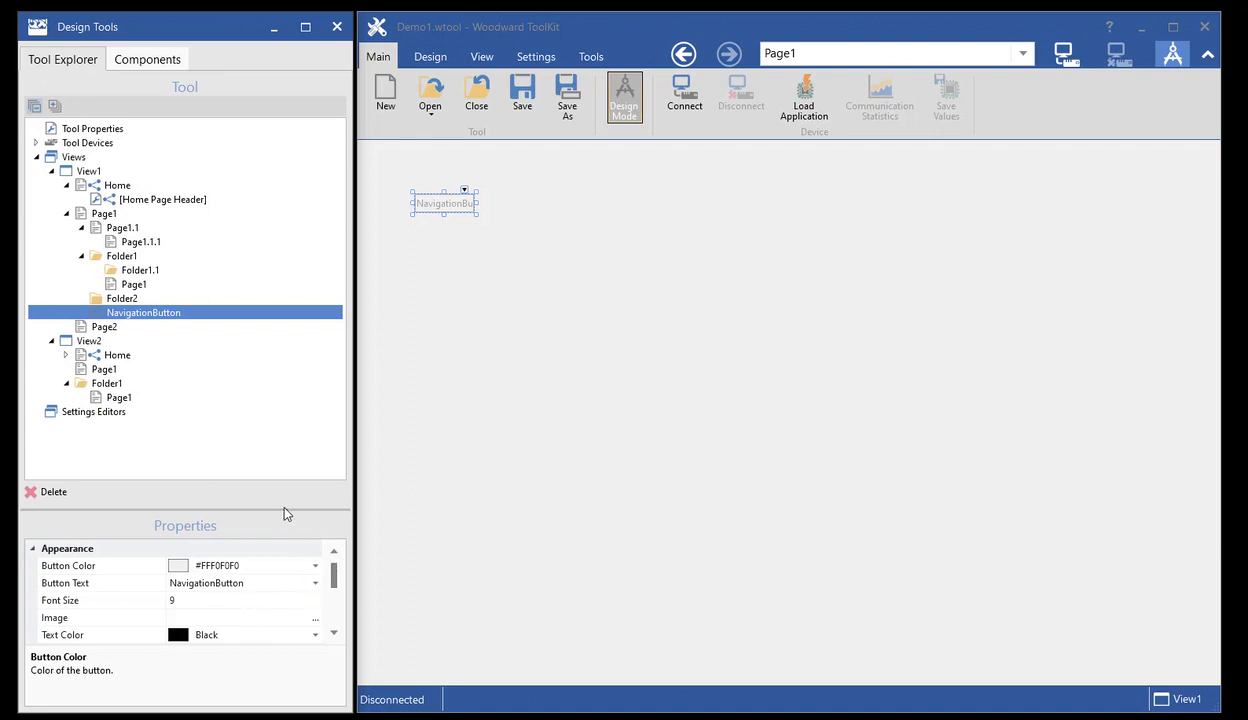
pyautogui.moveTo(280, 497); pyautogui.dragTo(271, 440)
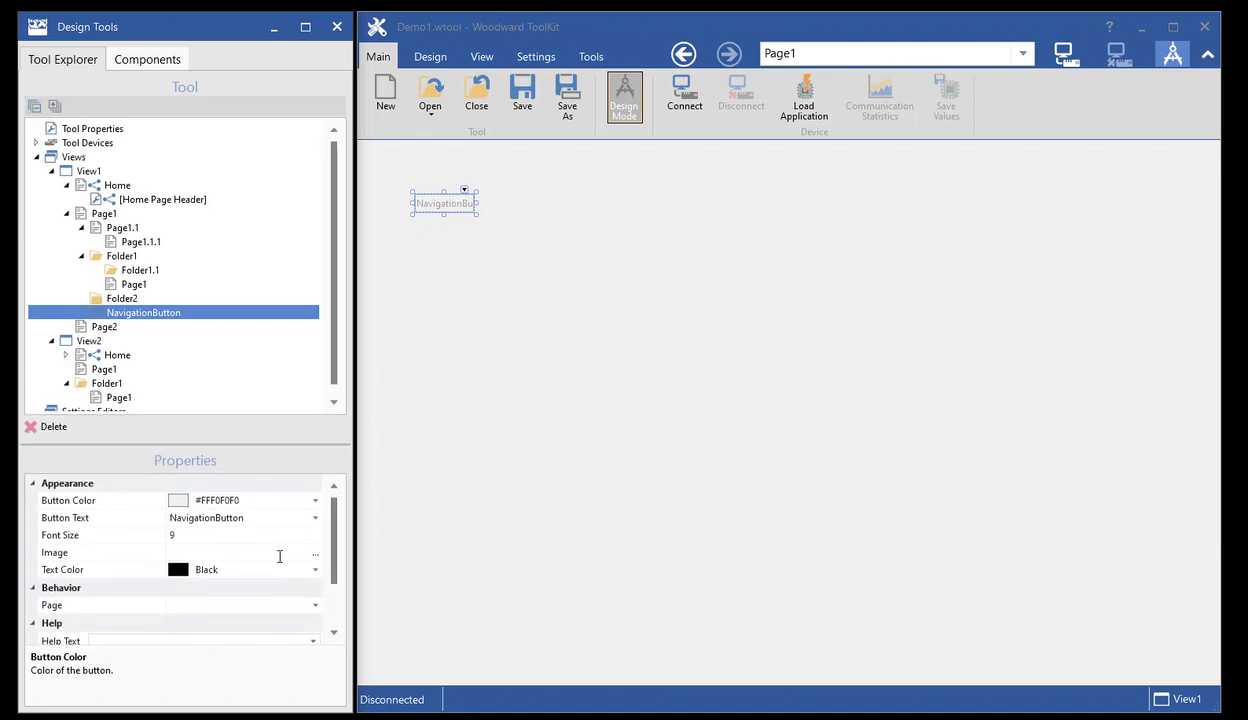
pyautogui.scroll(-2, 279, 548)
pyautogui.click(316, 534)
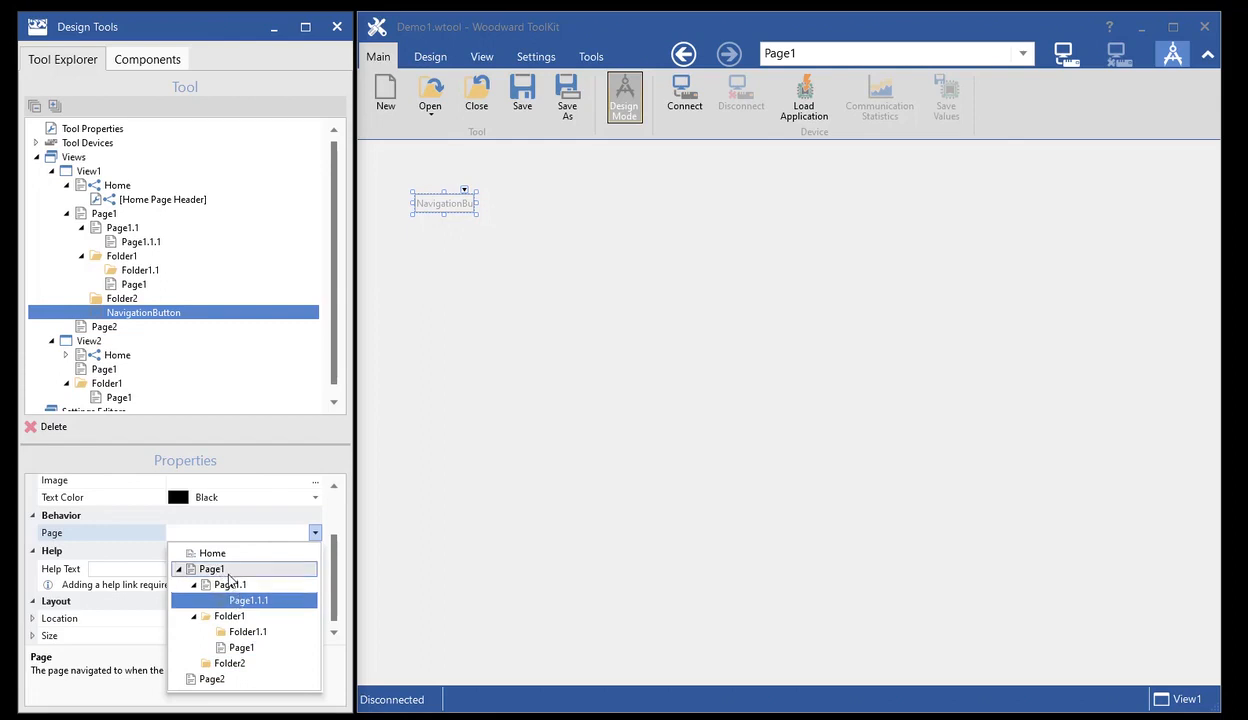
pyautogui.click(245, 600)
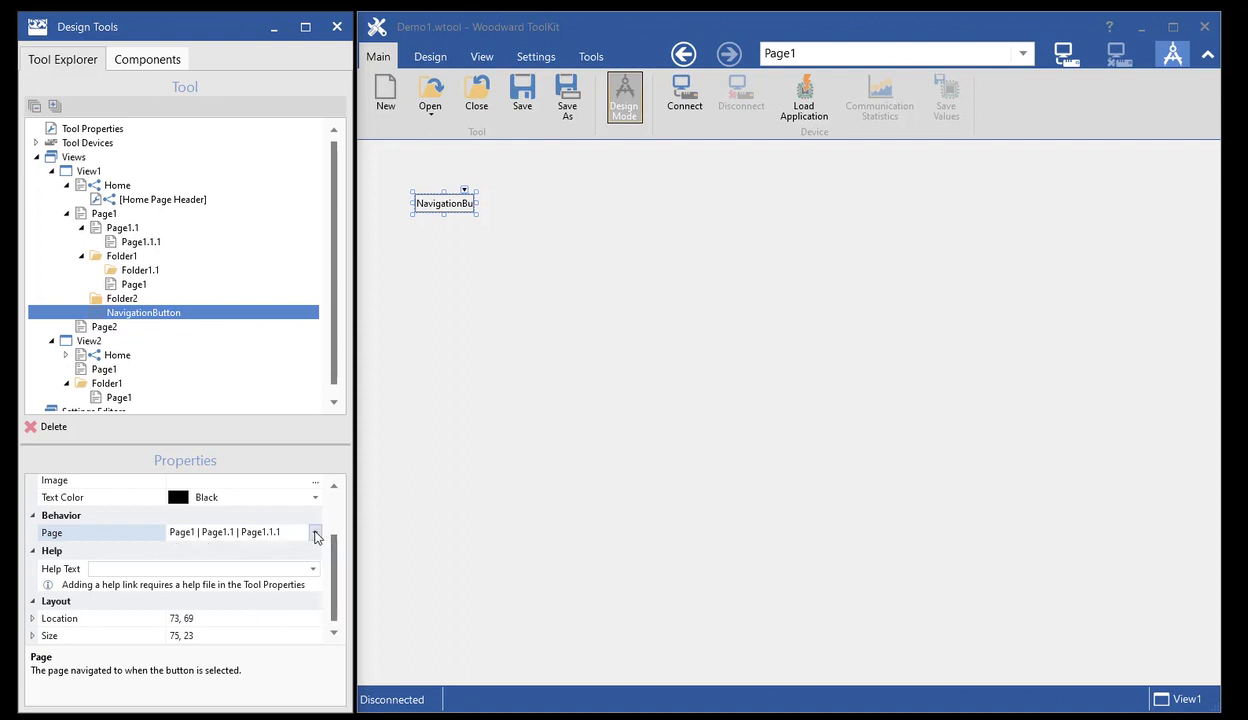
# Step: Try to set the navigation button's target page to Page1 | Folder1
pyautogui.click(315, 537)
pyautogui.click(224, 617)
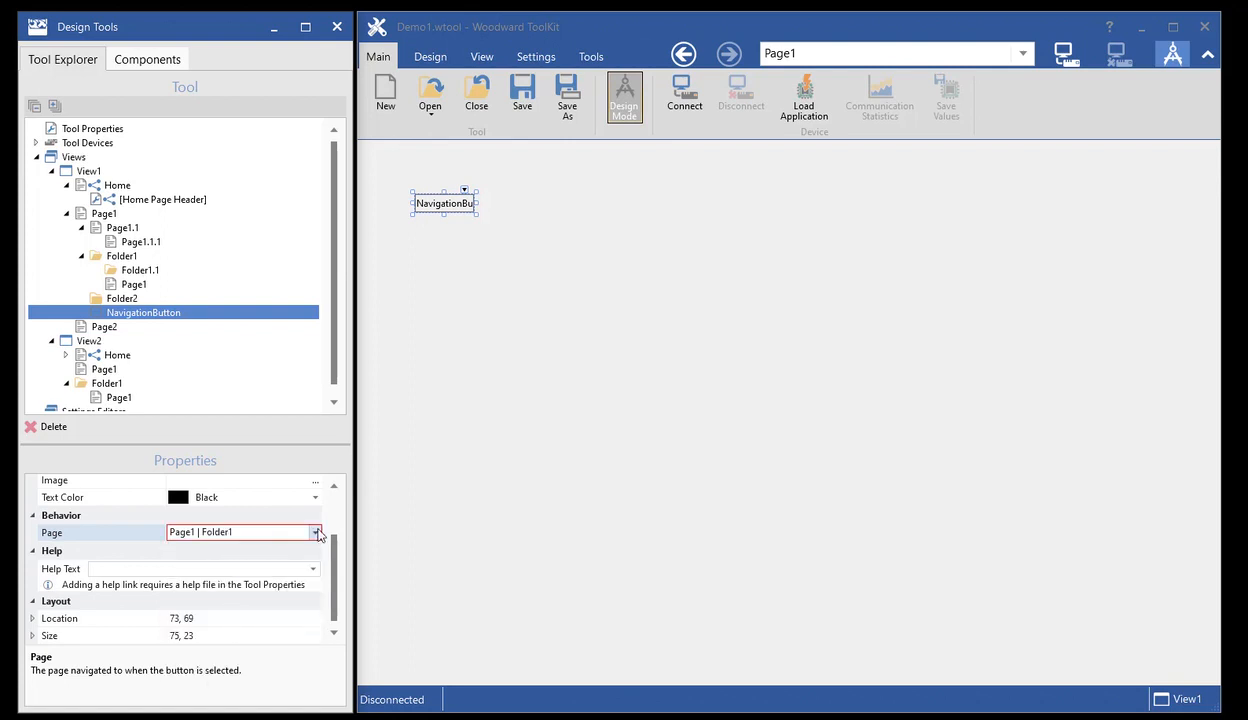
pyautogui.click(316, 535)
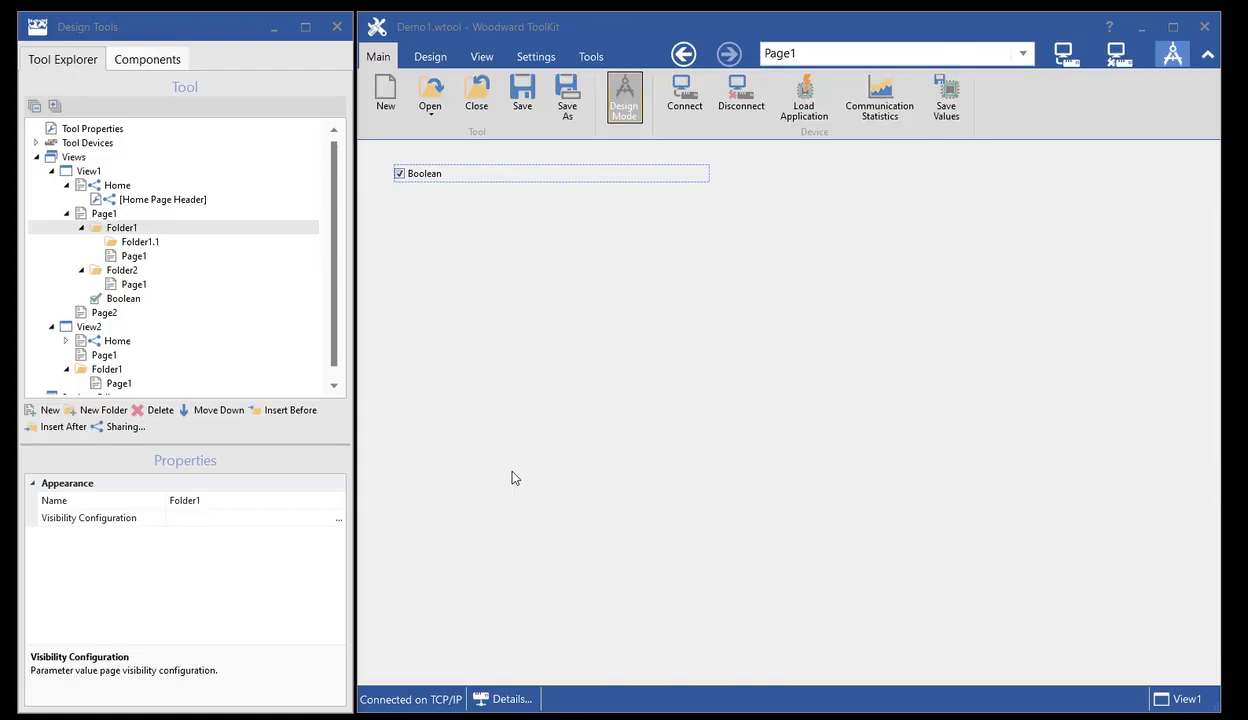
# Step: Tie the visibility of Folder1 under Page1 to Device1's Boolean parameter, hidden when False, and leave design mode
pyautogui.click(134, 228)
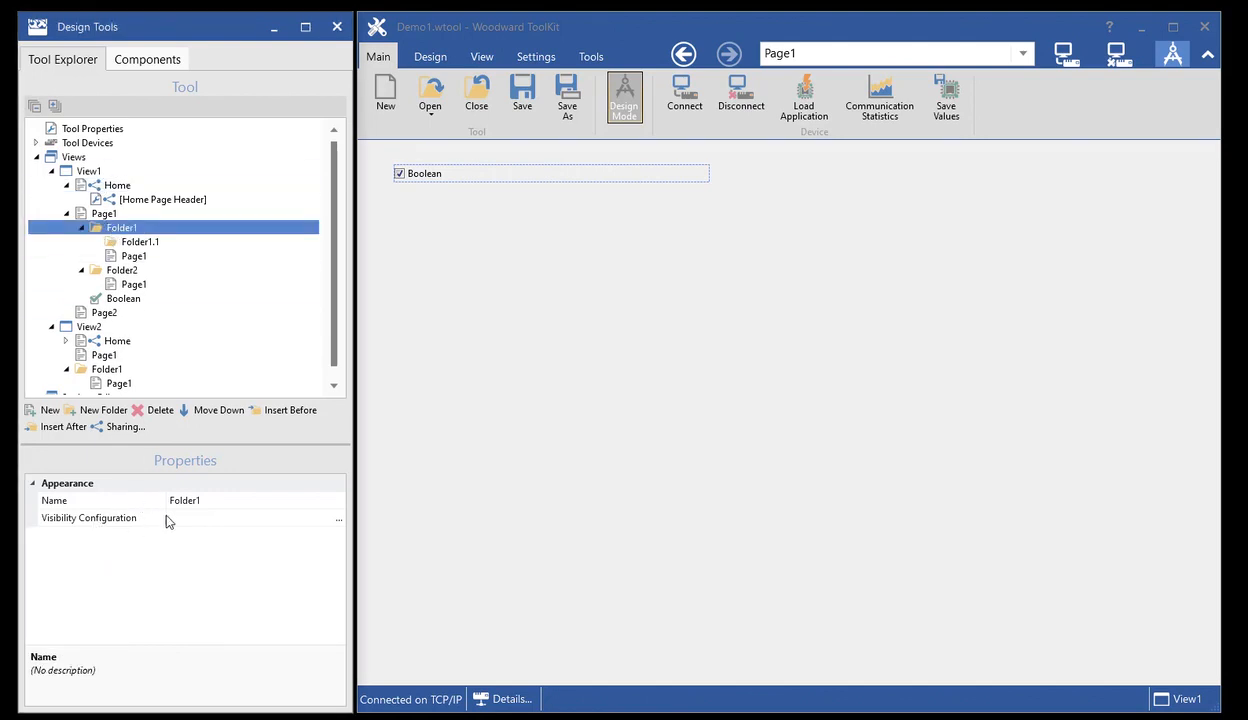
pyautogui.click(337, 519)
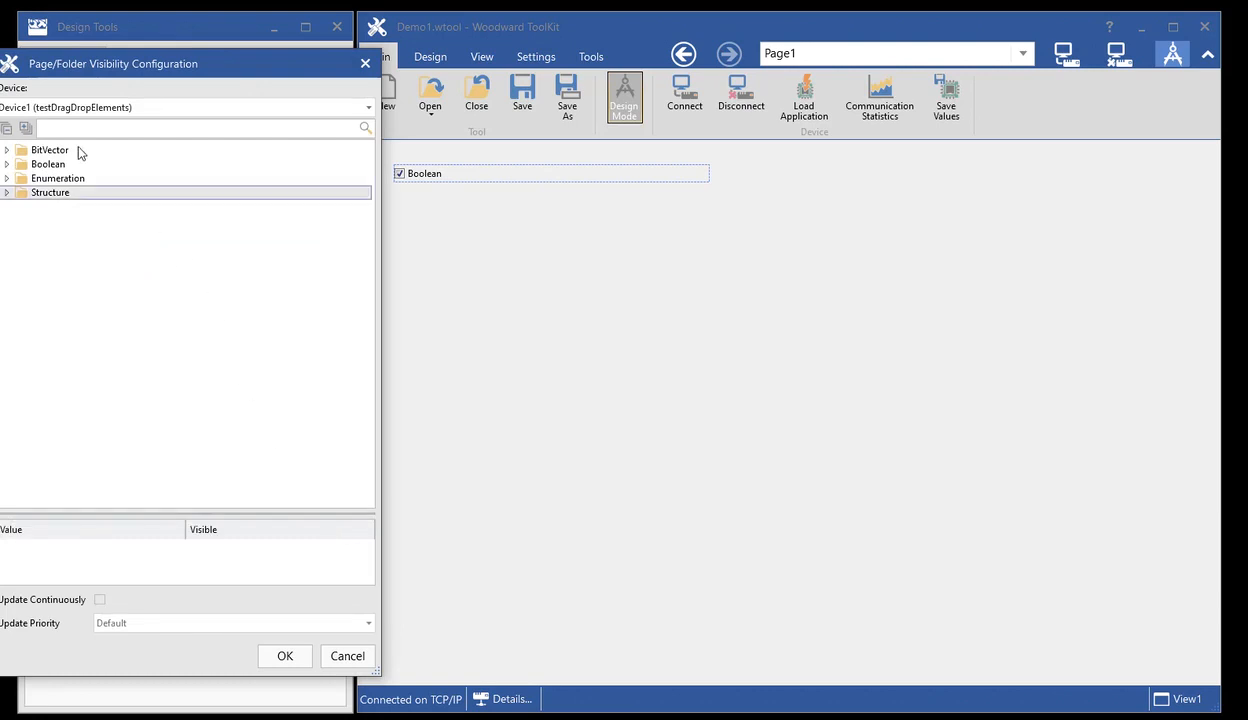
pyautogui.click(9, 166)
pyautogui.click(40, 179)
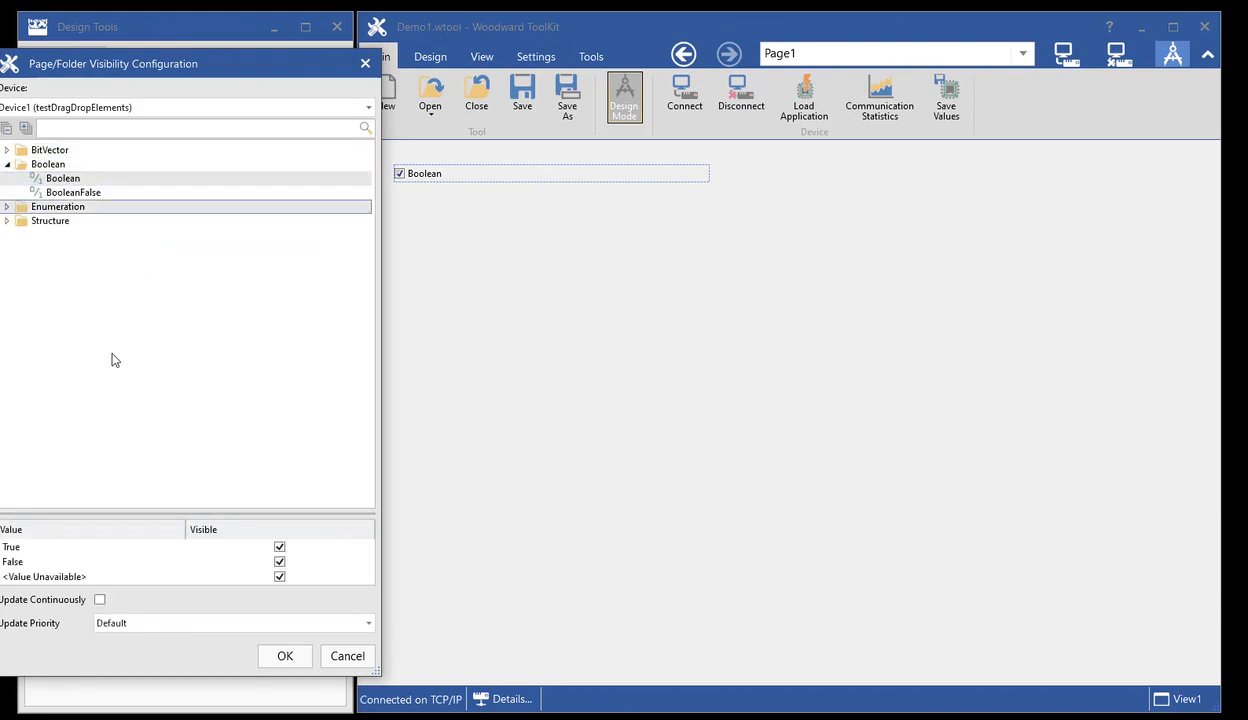
pyautogui.click(279, 563)
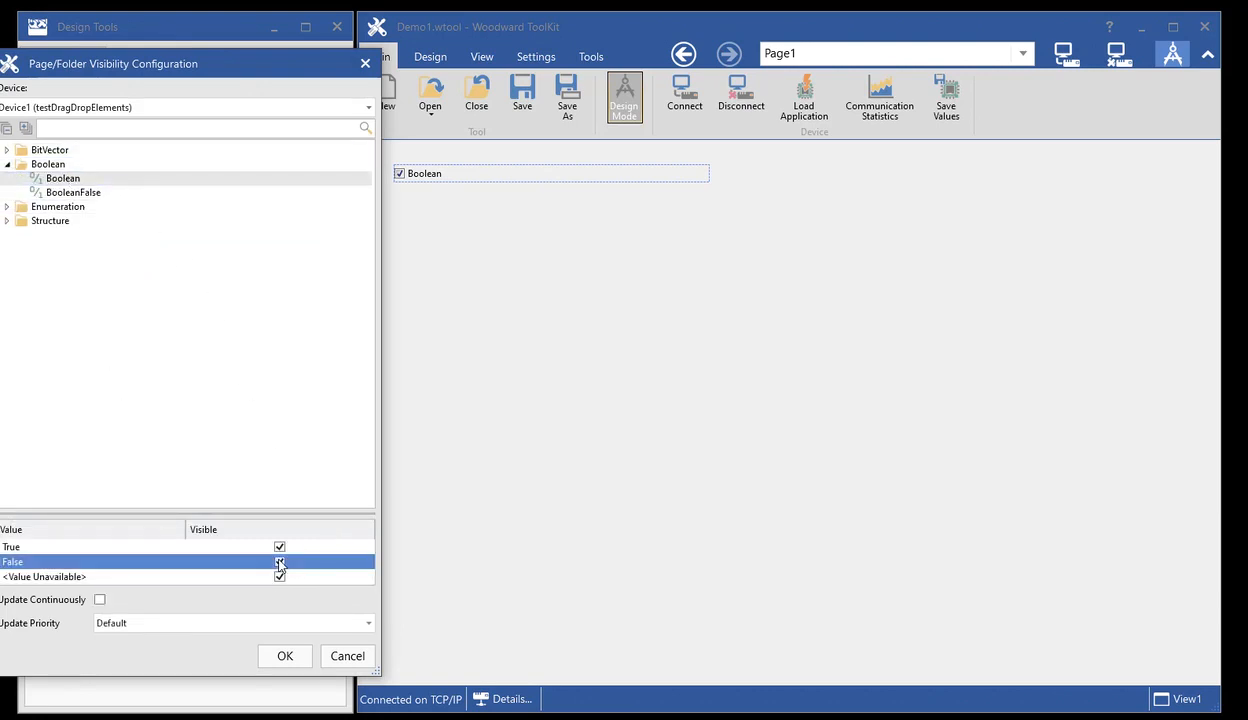
pyautogui.click(280, 563)
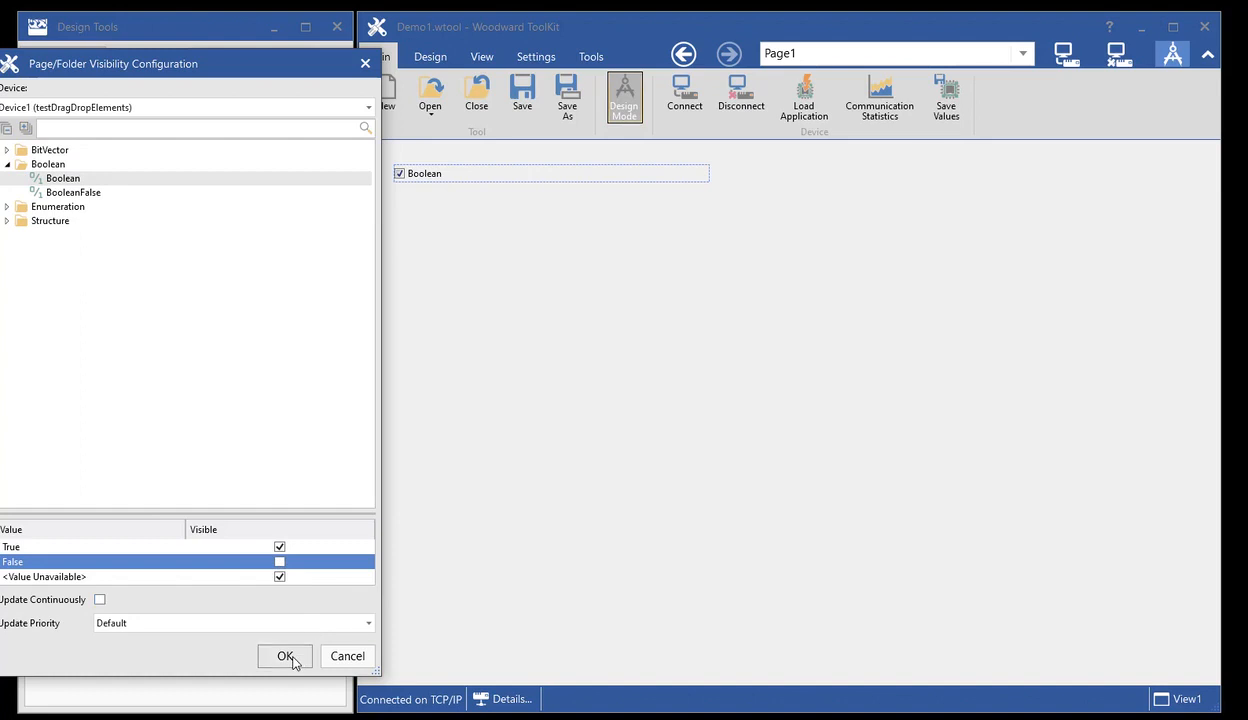
pyautogui.click(285, 656)
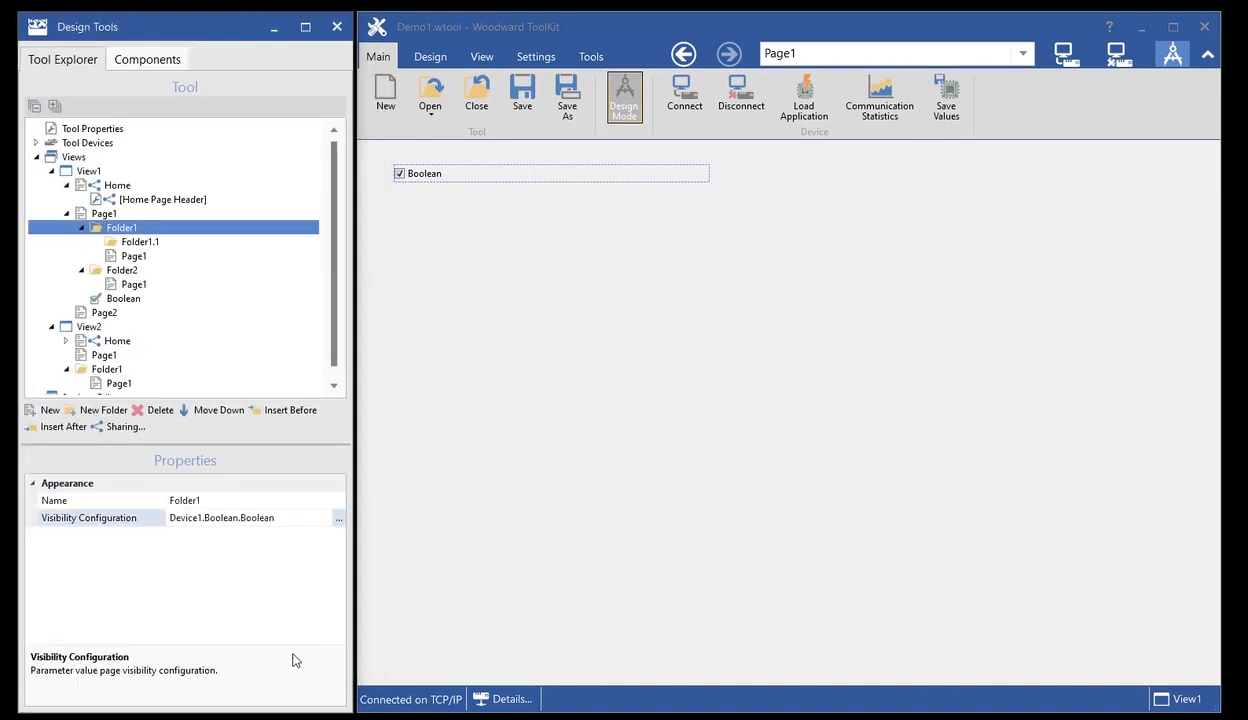
pyautogui.click(626, 100)
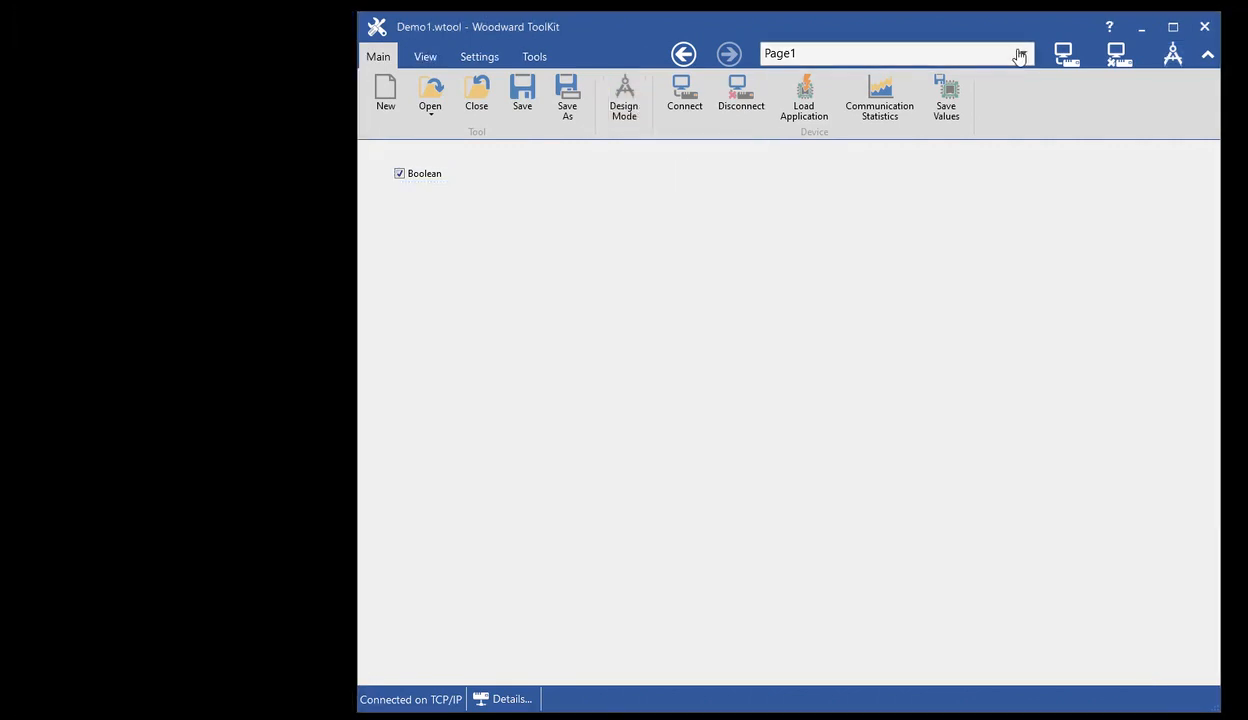
# Step: Check Folder1's visibility in the page navigation list with the Boolean value on, and again with it turned off
pyautogui.click(1020, 53)
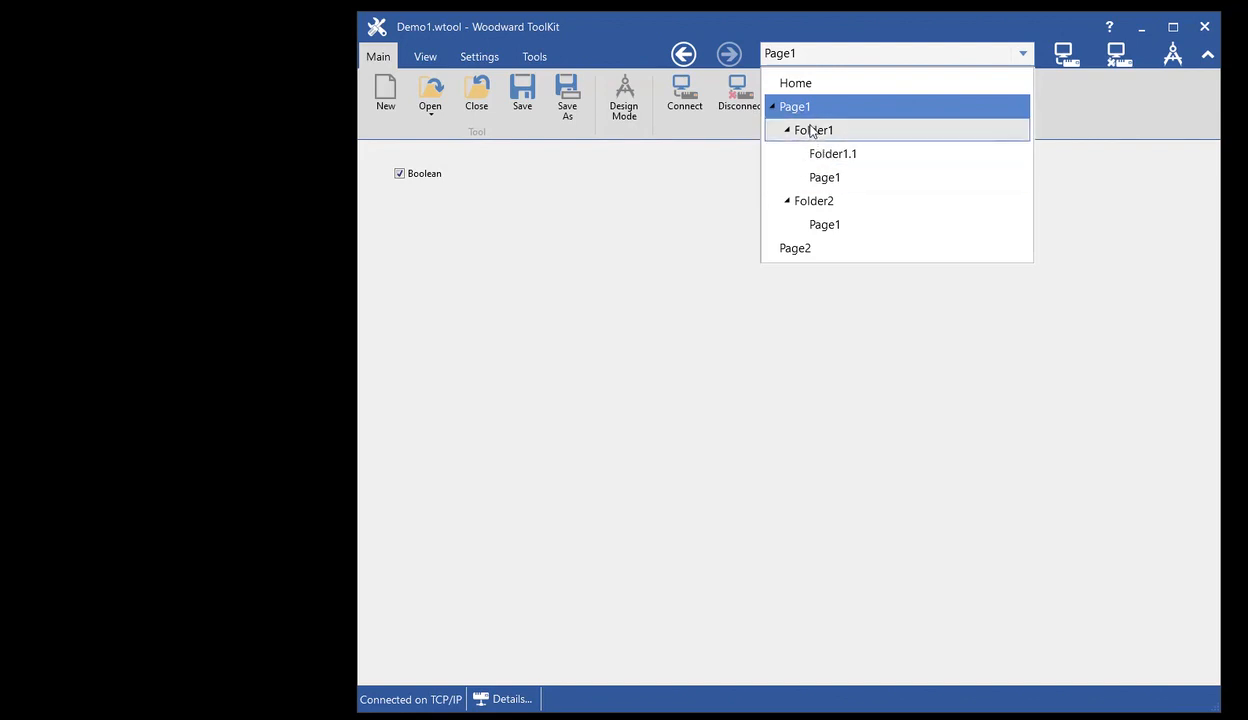
pyautogui.click(628, 213)
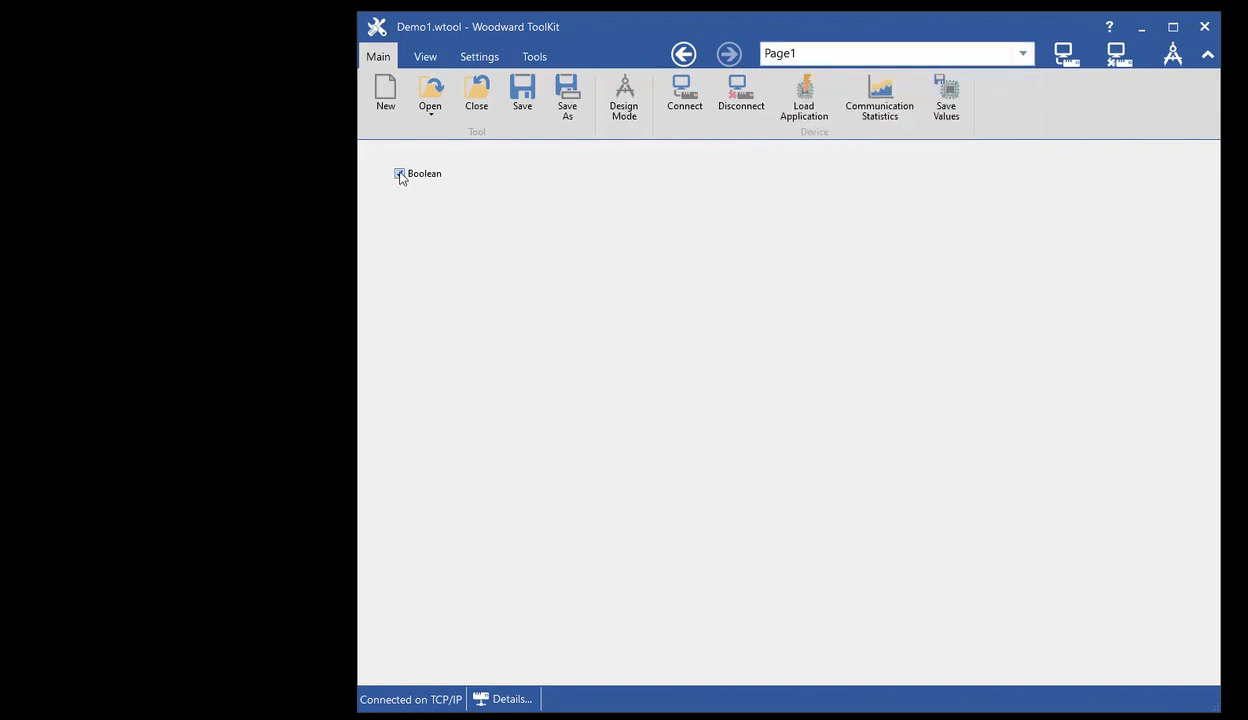
pyautogui.click(400, 176)
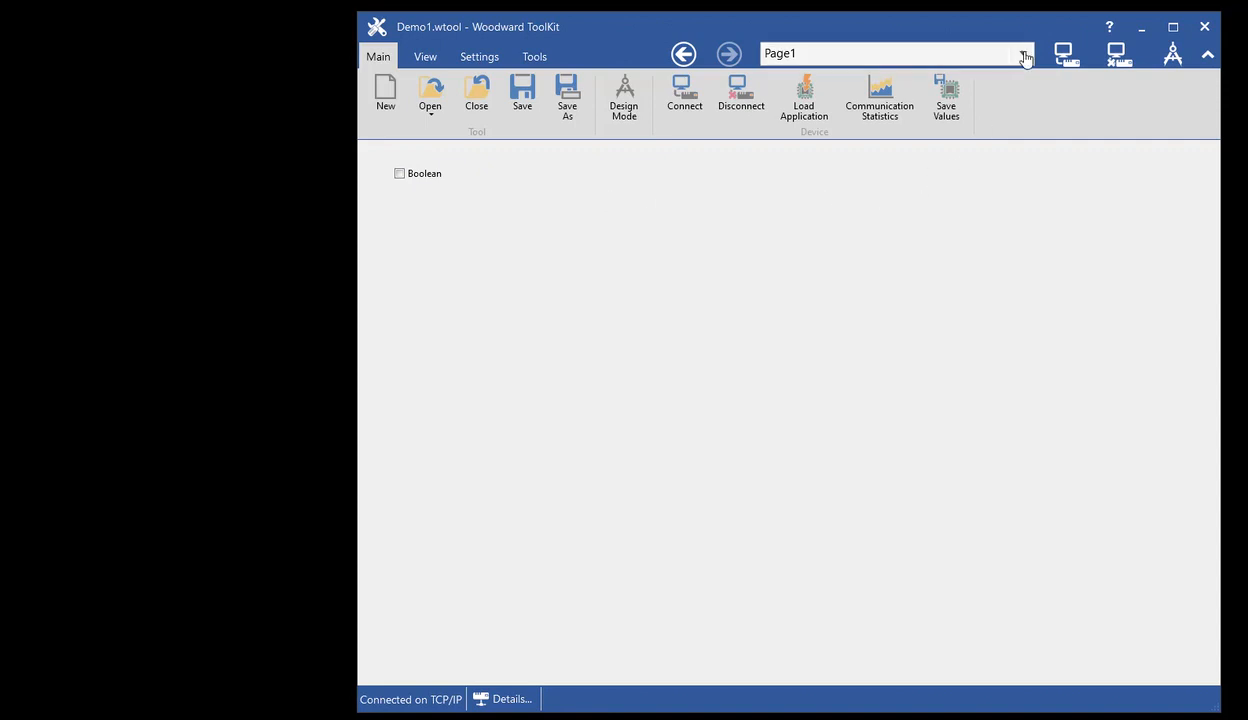
pyautogui.click(1023, 55)
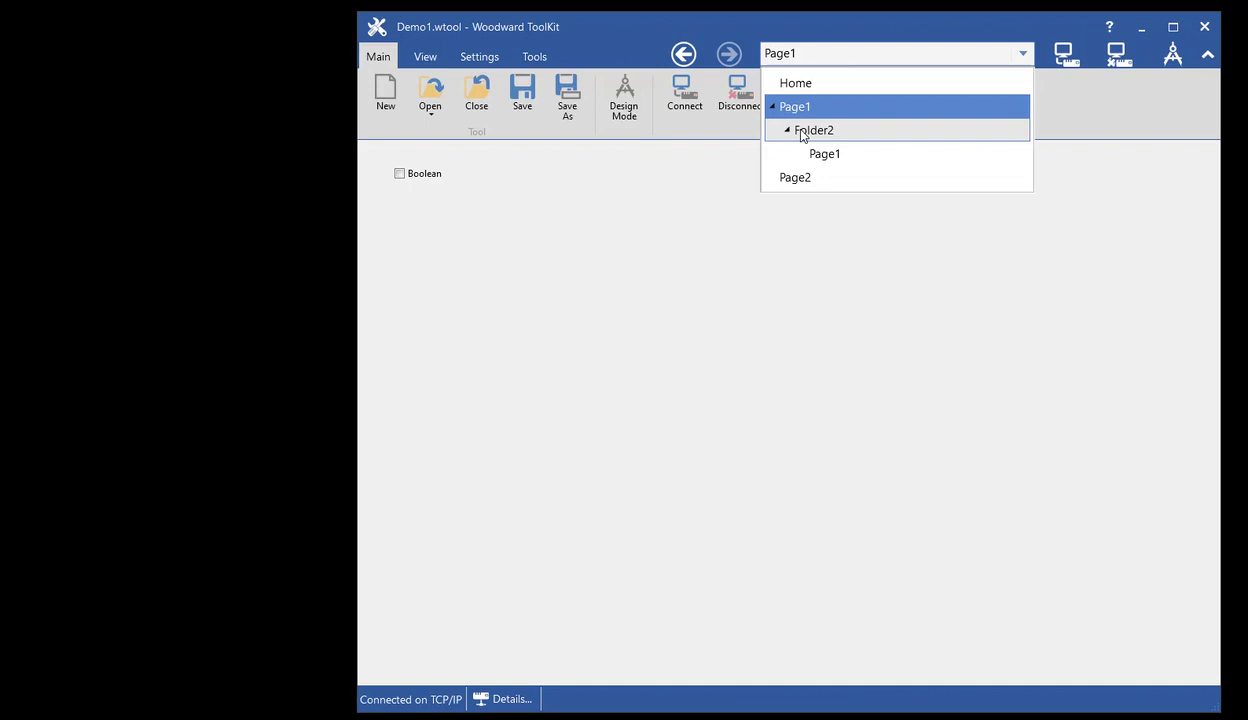
# Step: Turn the Boolean value back on and inspect Folder1's contents in the page navigation list
pyautogui.click(399, 173)
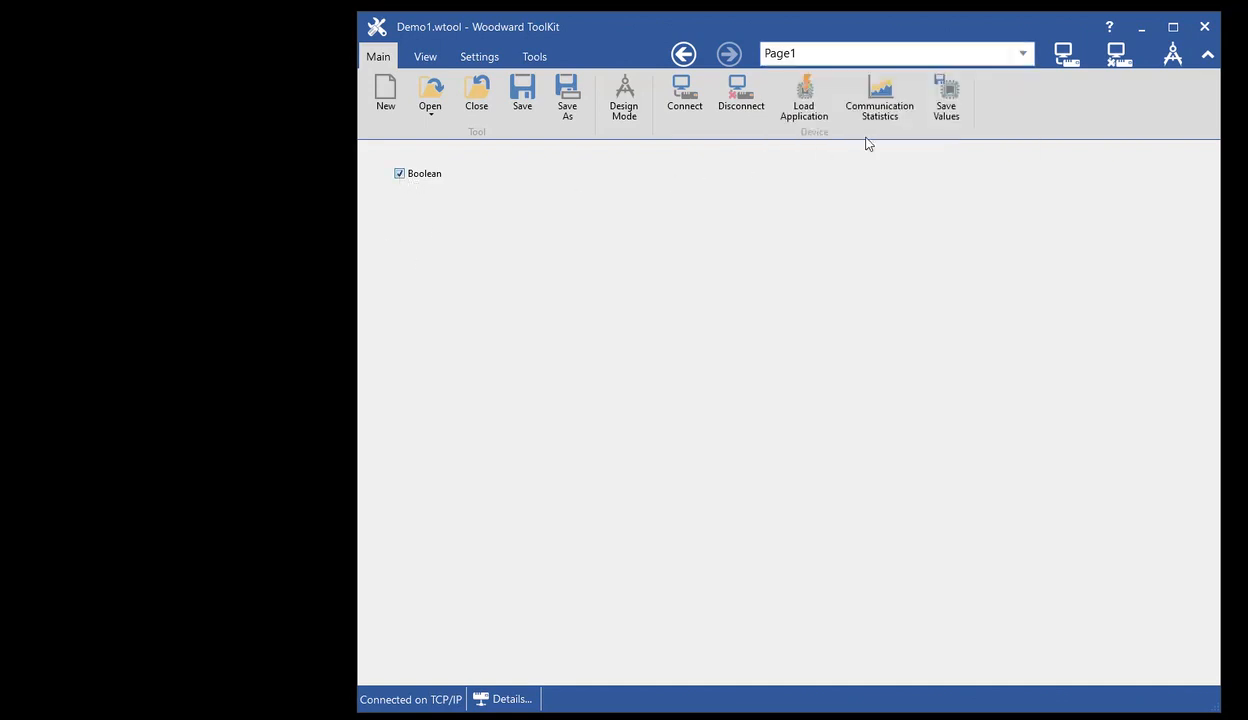
pyautogui.click(1022, 56)
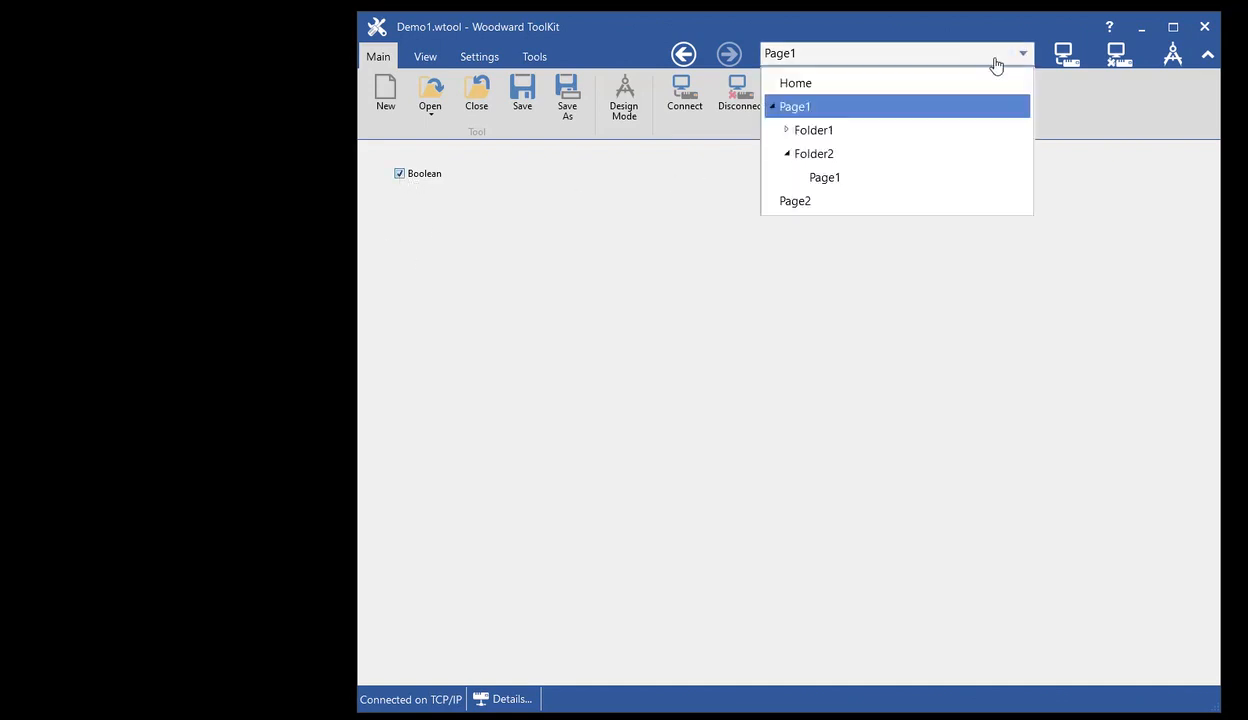
pyautogui.click(787, 130)
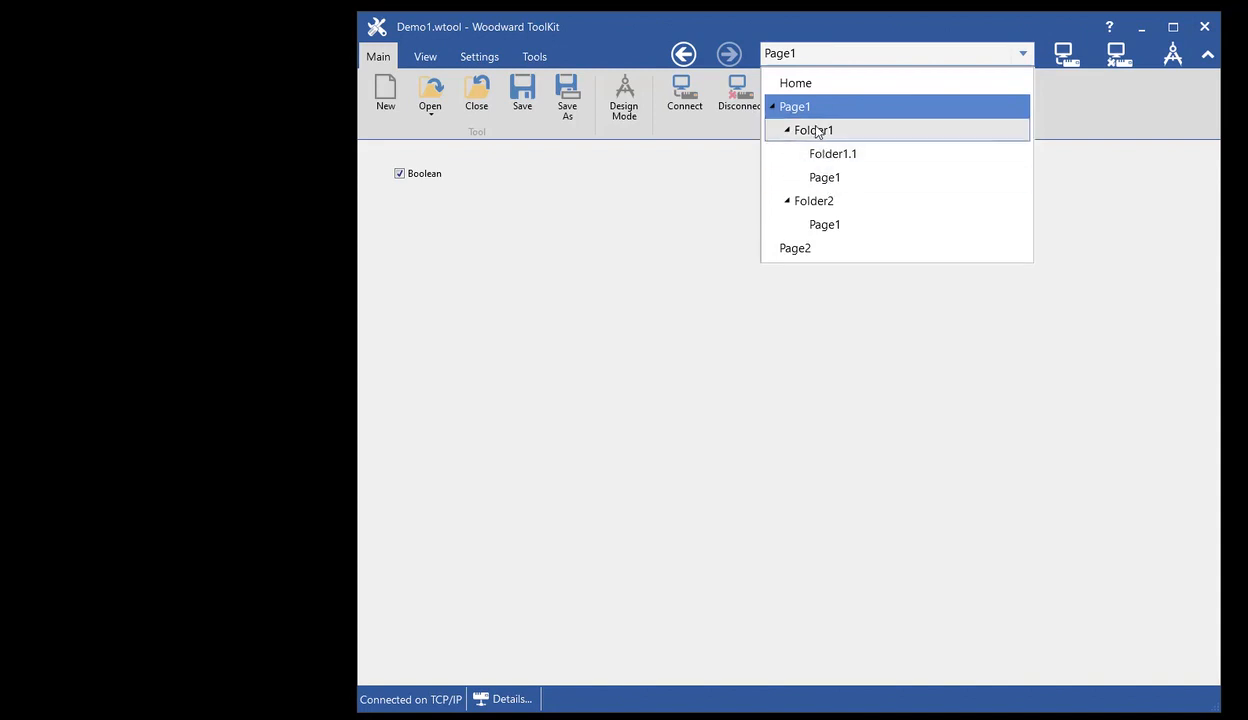
pyautogui.click(571, 264)
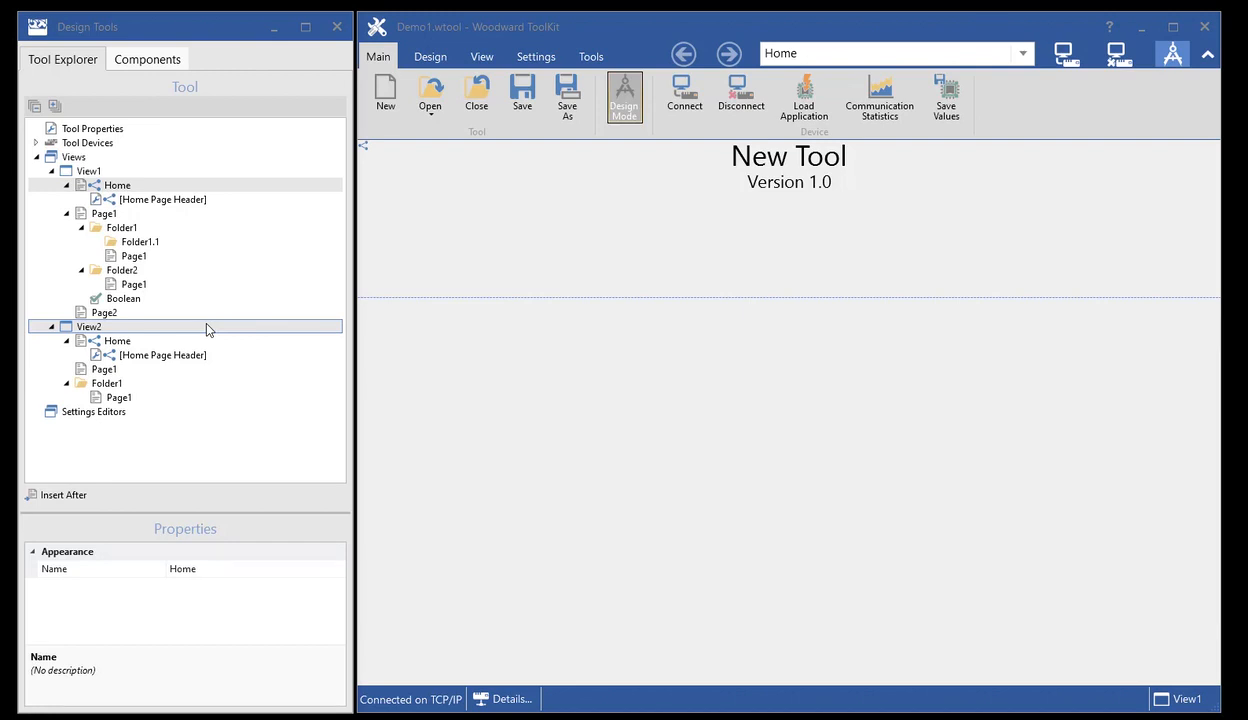
# Step: Share Folder1 from View1's Page1 into View2 | Folder1 | Page1 and expand the shared folder in the tool tree
pyautogui.click(108, 232)
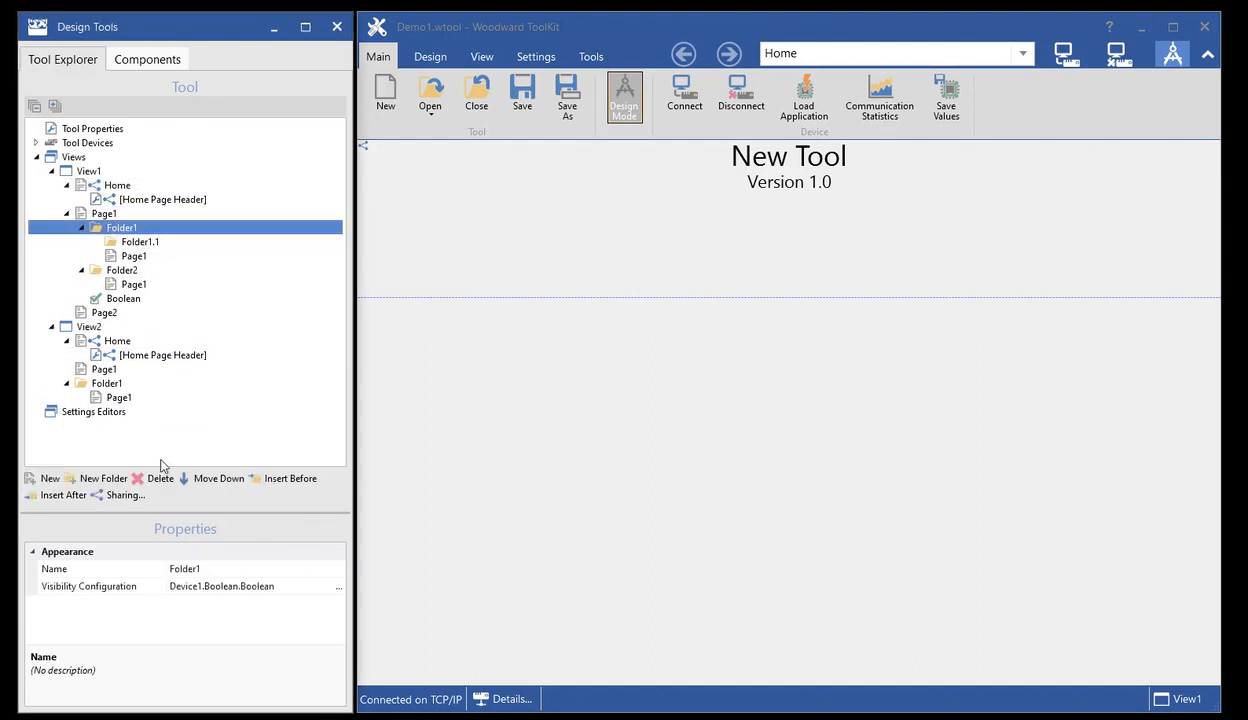
pyautogui.click(117, 495)
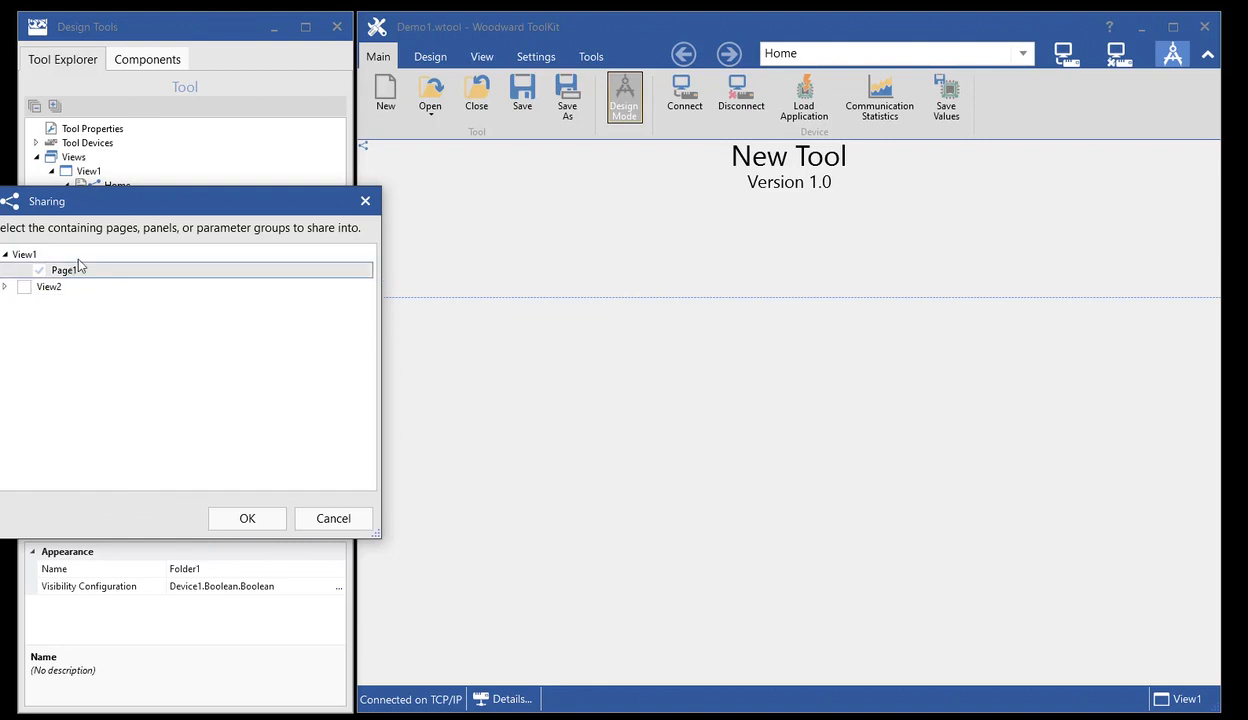
pyautogui.moveTo(128, 199); pyautogui.dragTo(563, 215)
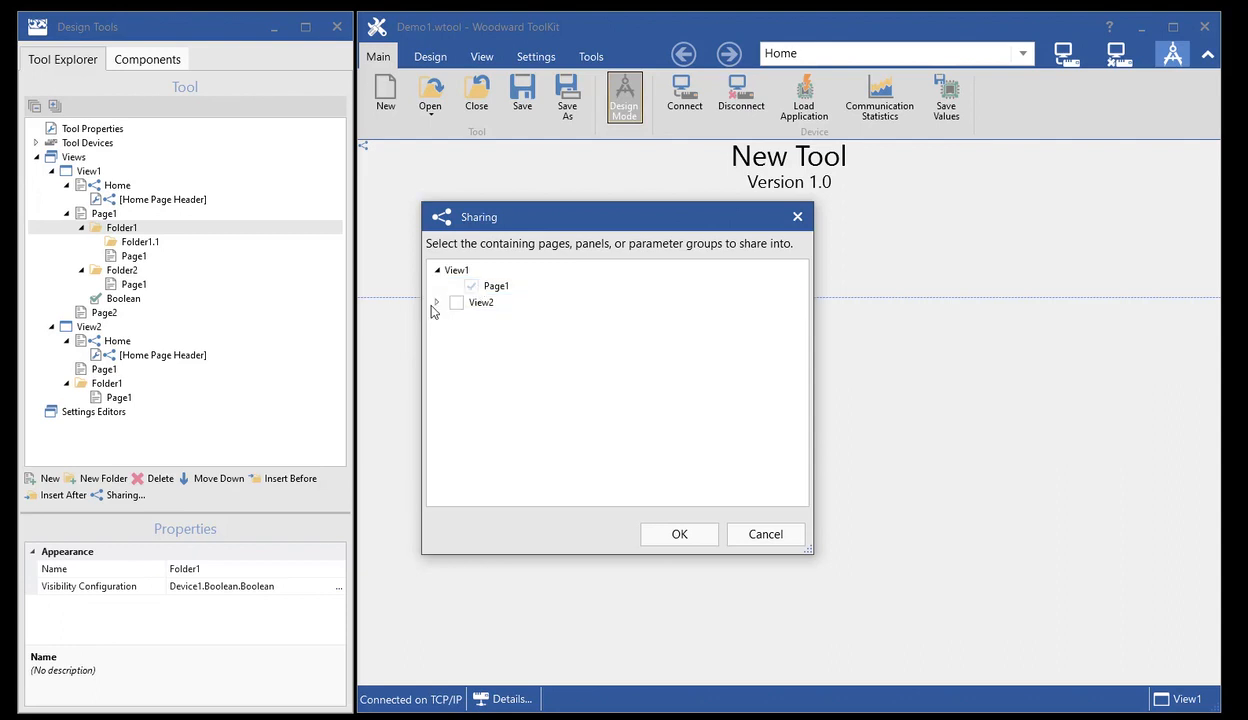
pyautogui.click(436, 302)
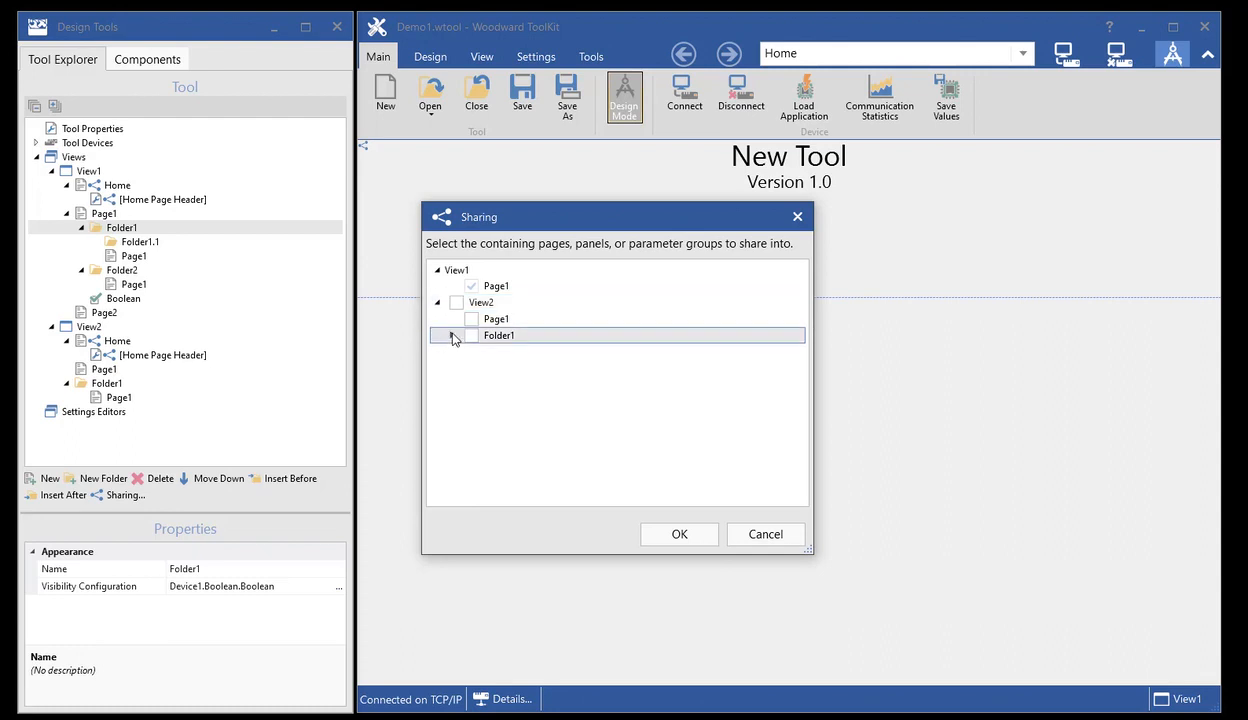
pyautogui.click(452, 336)
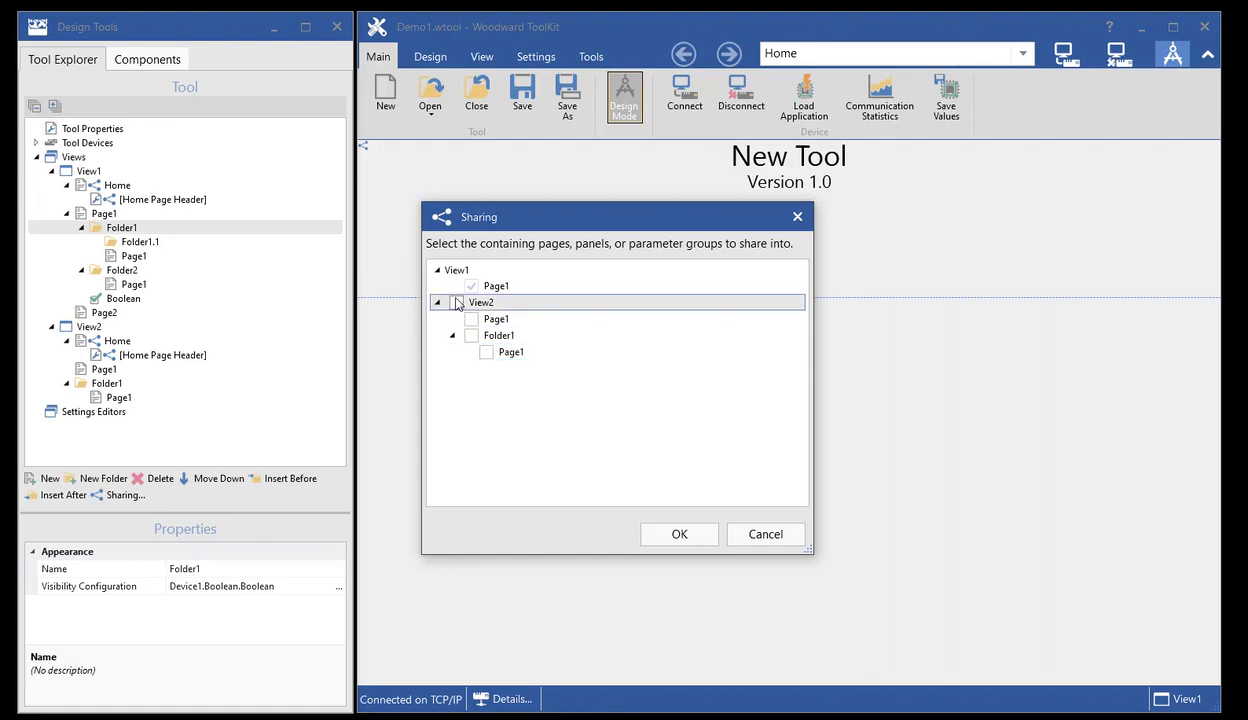
pyautogui.click(486, 352)
pyautogui.click(679, 534)
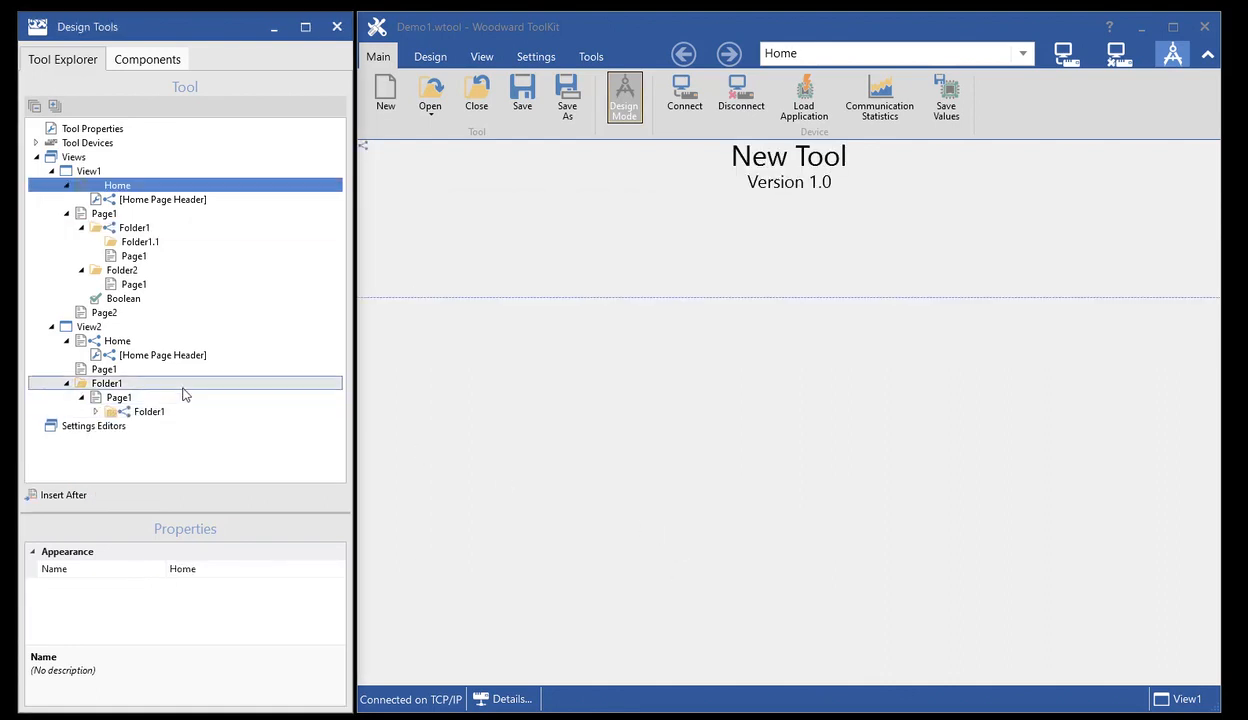
pyautogui.click(95, 411)
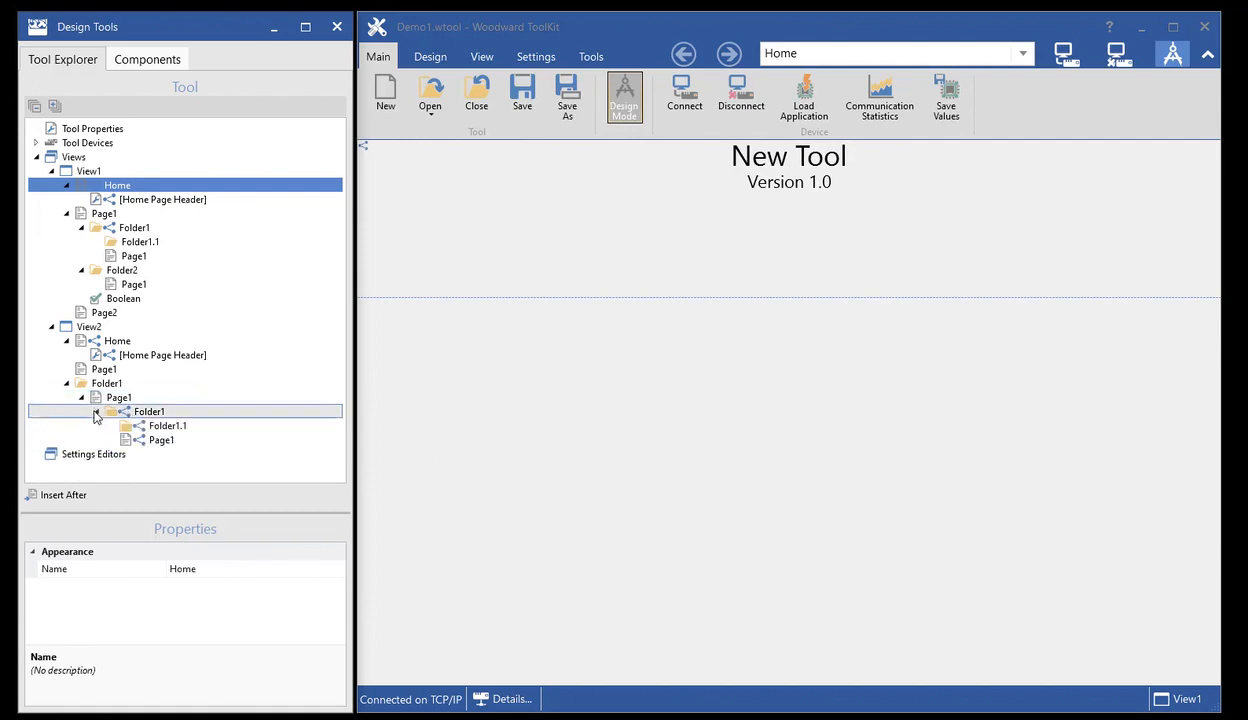